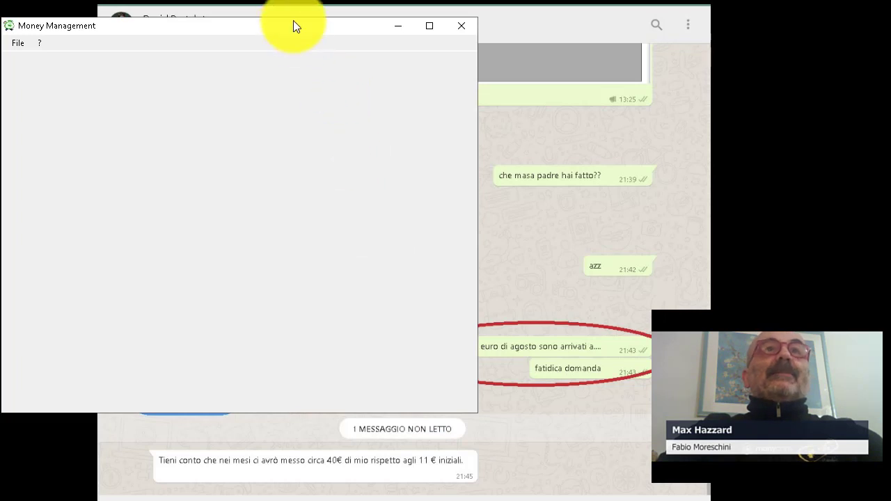
Step: Reposition the Money Management window over the chat and create a new Singolo plan
left_click_drag(291, 20, 484, 57)
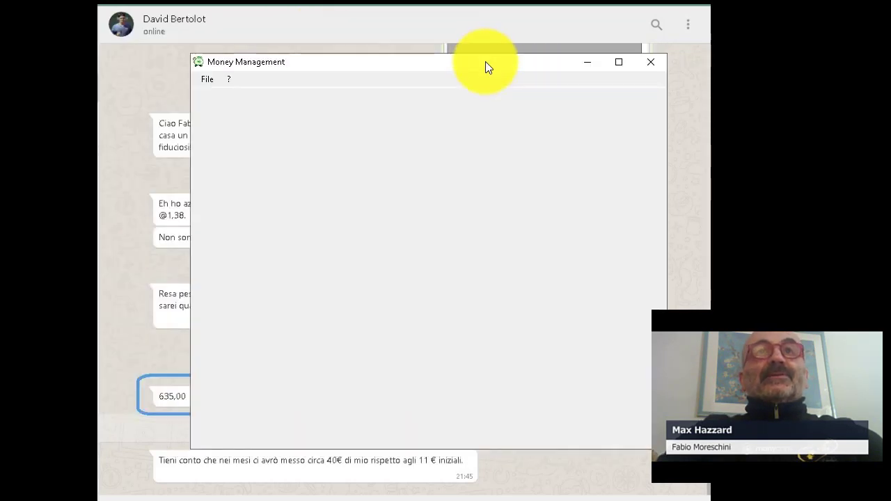
left_click_drag(295, 60, 126, 20)
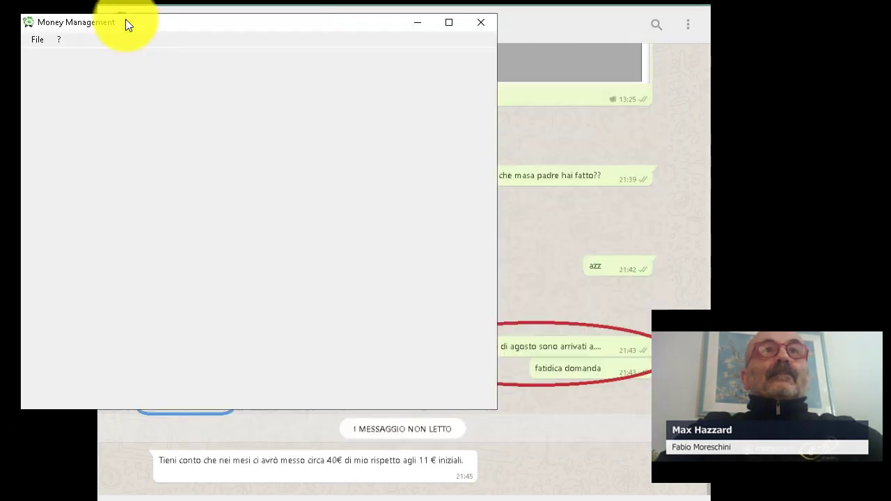
left_click(38, 40)
mouse_move(43, 55)
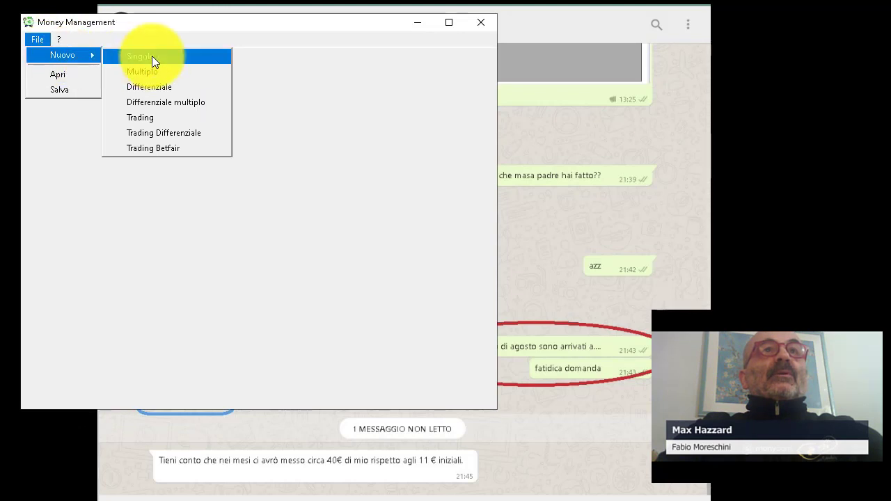
left_click(176, 66)
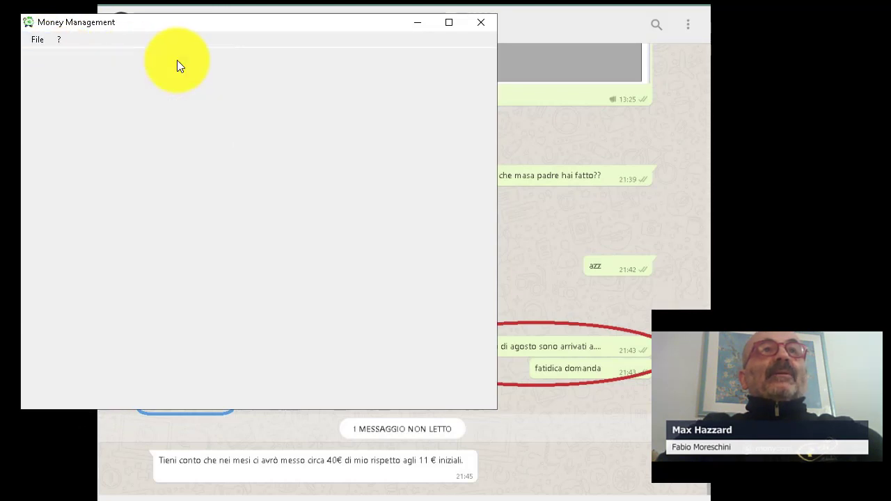
Step: Set the plan's Cassa to 100, Eventi to 12 and Attesi to 11
left_click(108, 83)
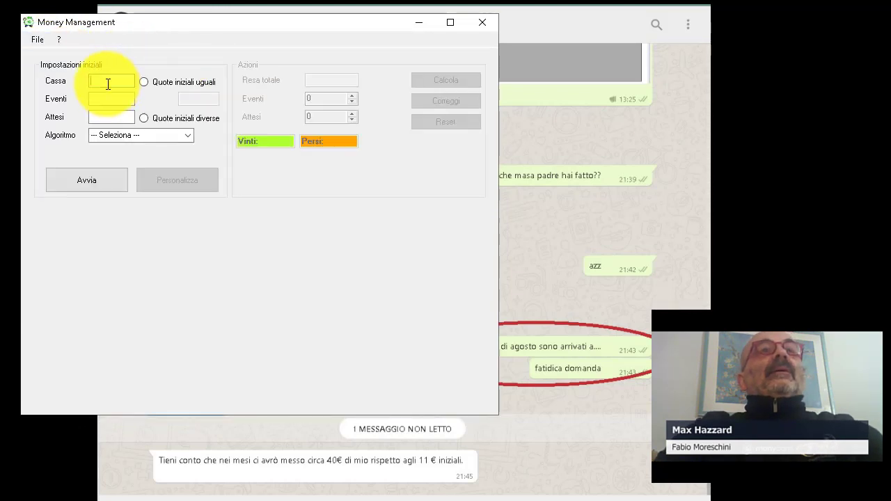
type("100")
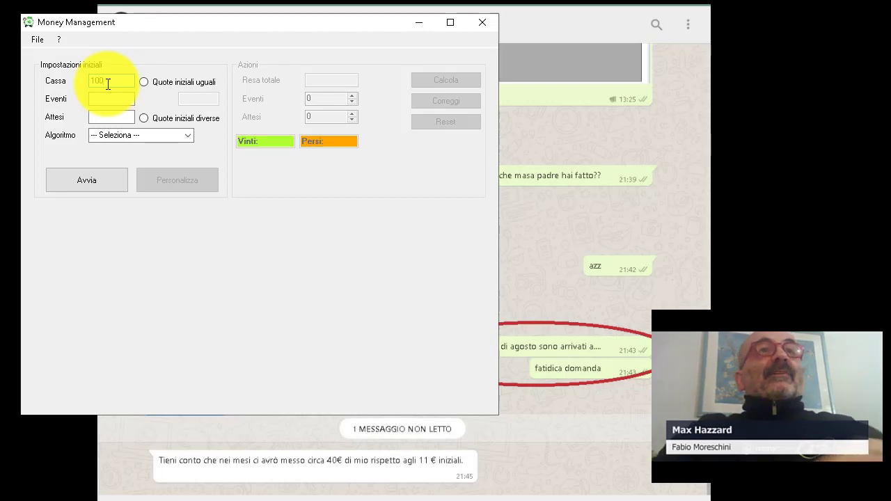
left_click(111, 100)
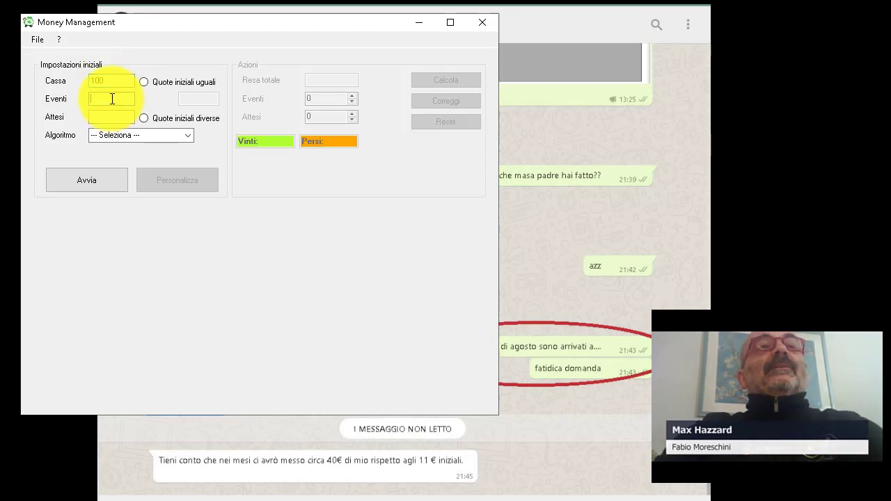
type("12")
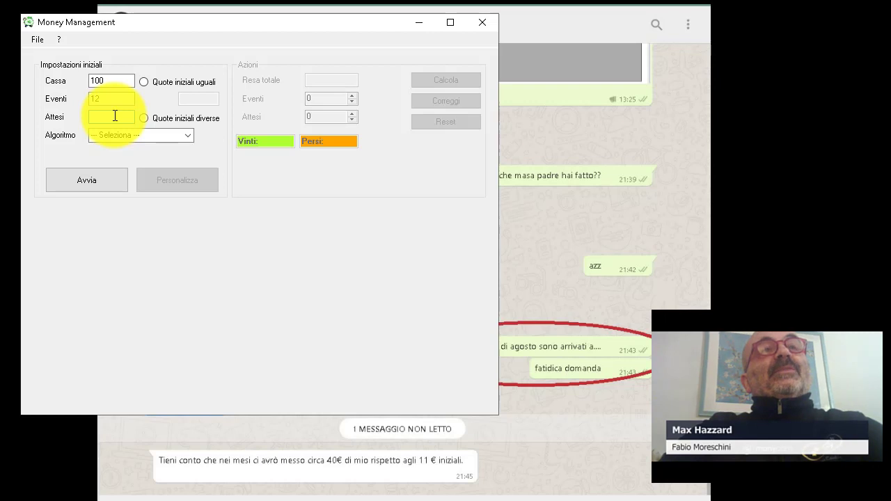
key("Tab")
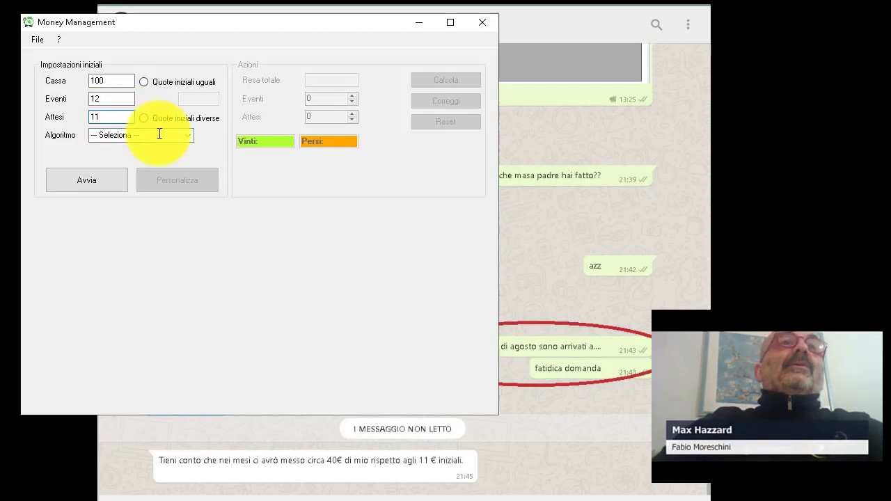
Step: Choose the Tradizionale algorithm and equal initial odds (Quote iniziali uguali) for the plan
left_click(186, 136)
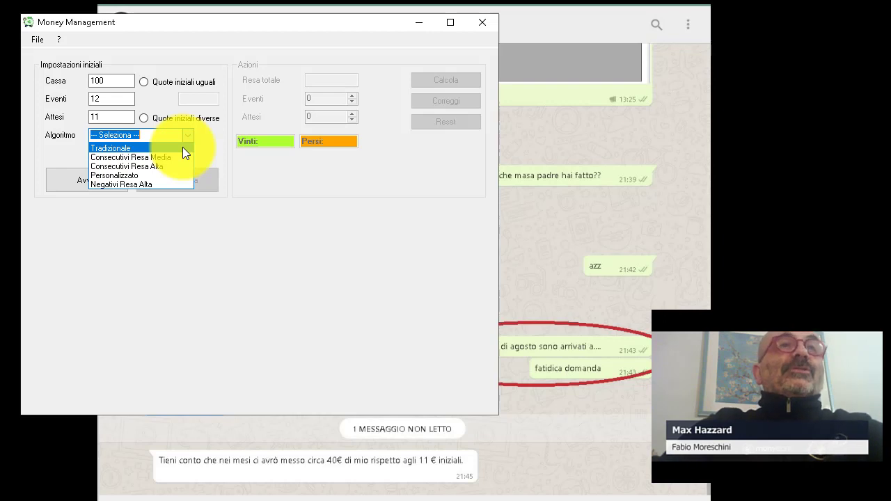
left_click(183, 147)
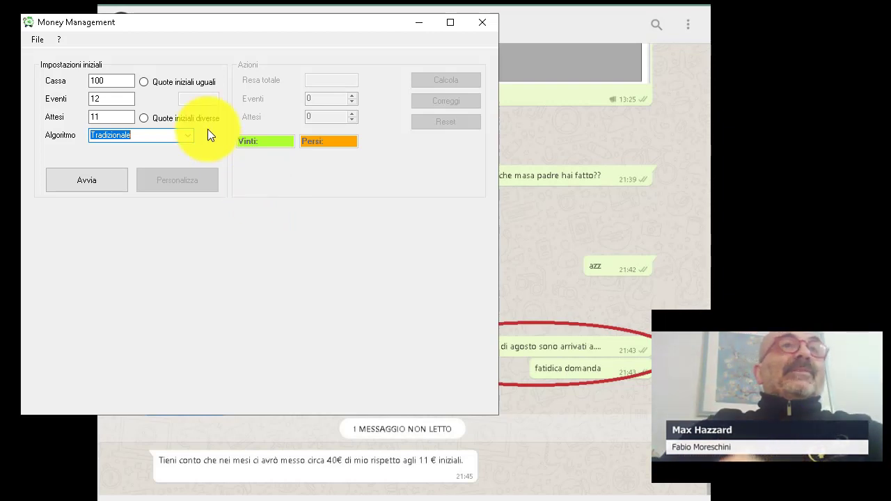
left_click(144, 82)
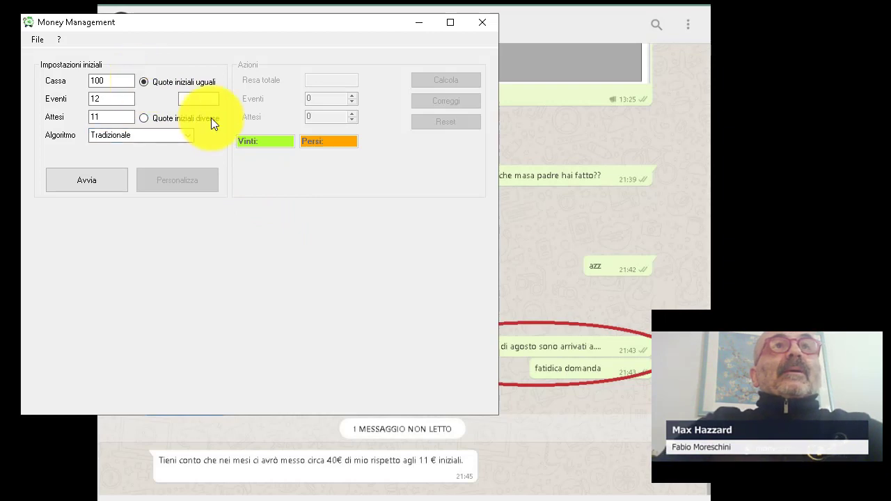
left_click(209, 99)
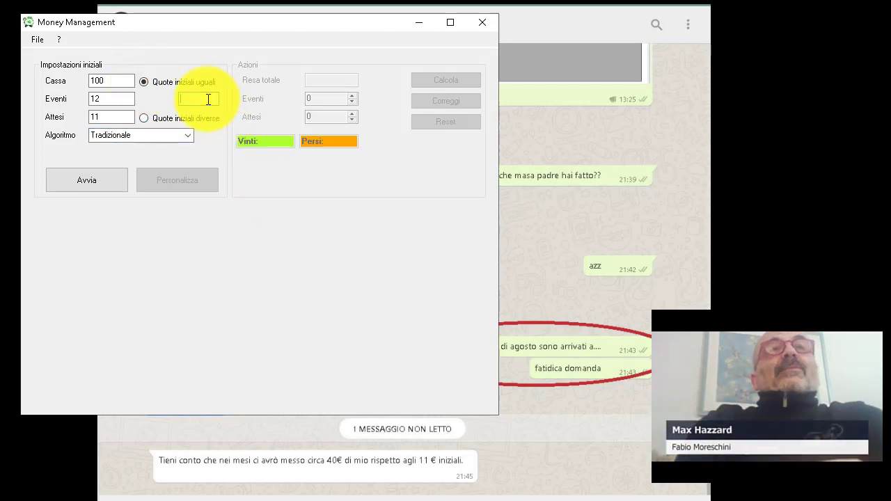
left_click(208, 100)
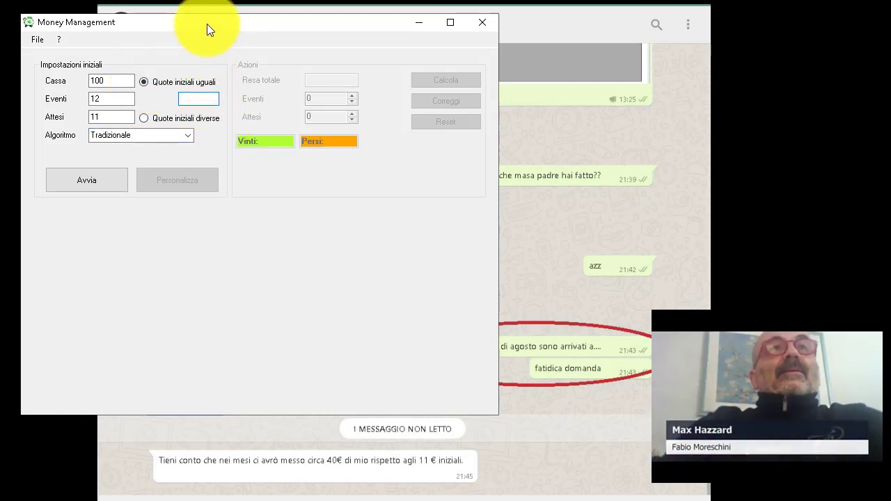
Step: Check the played odds in the chat behind the window, set the equal initial odds to 1.38 and start the plan
left_click_drag(207, 22, 263, 198)
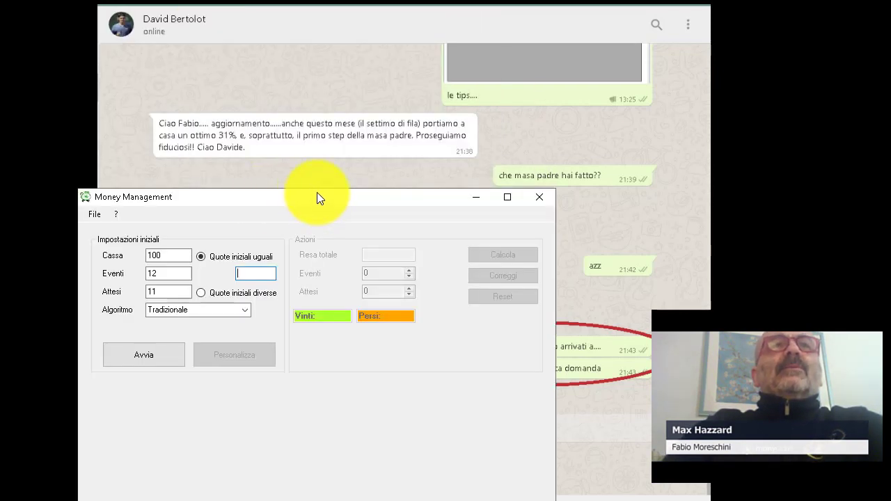
left_click_drag(318, 193, 4, 302)
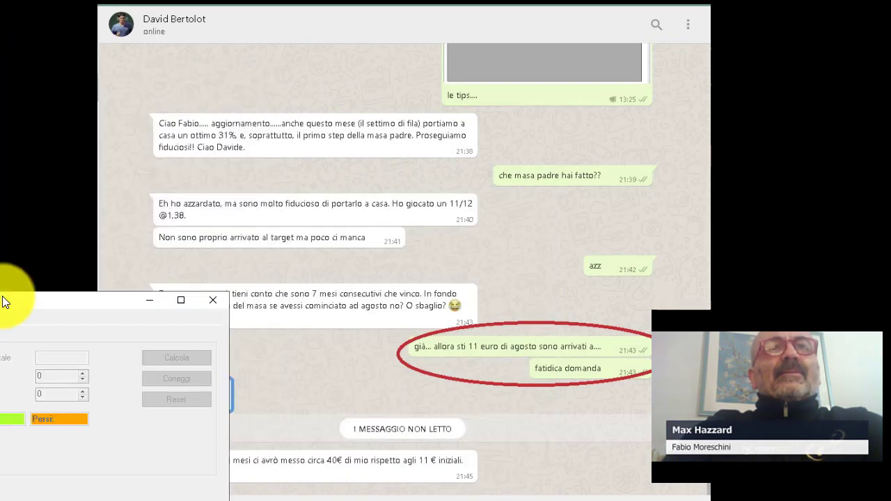
left_click(191, 211)
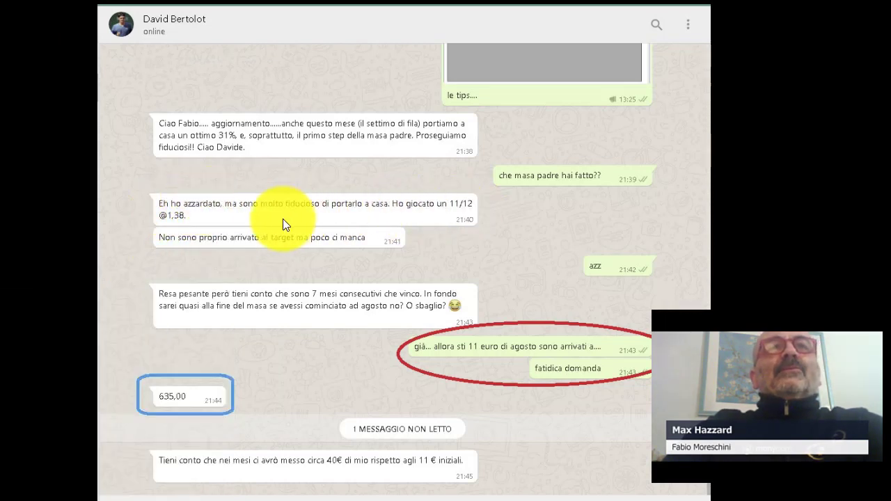
key("alt+Tab")
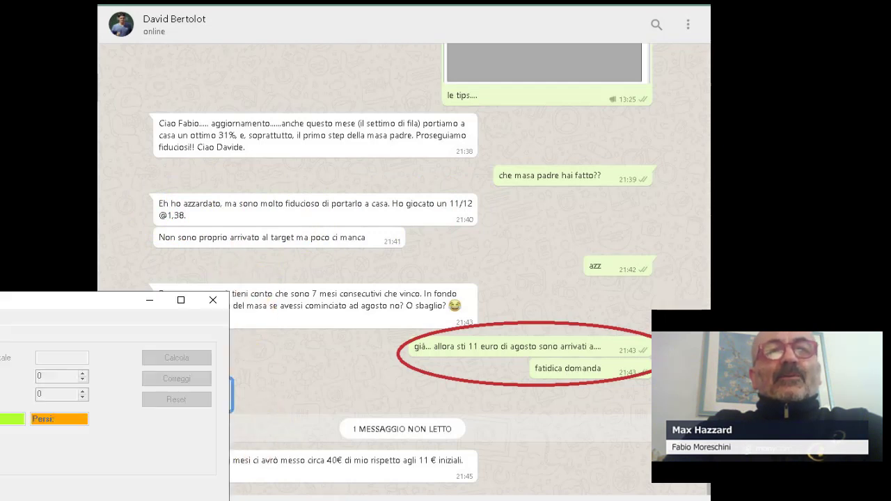
left_click_drag(52, 298, 305, 55)
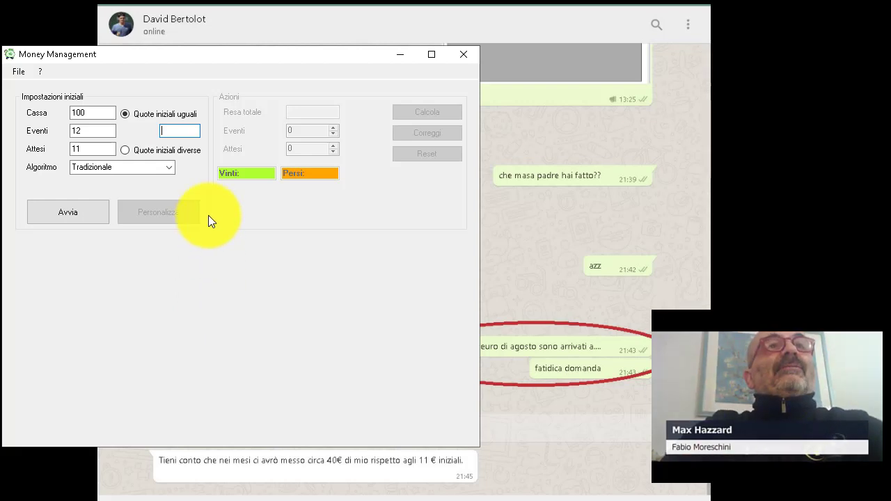
type("1")
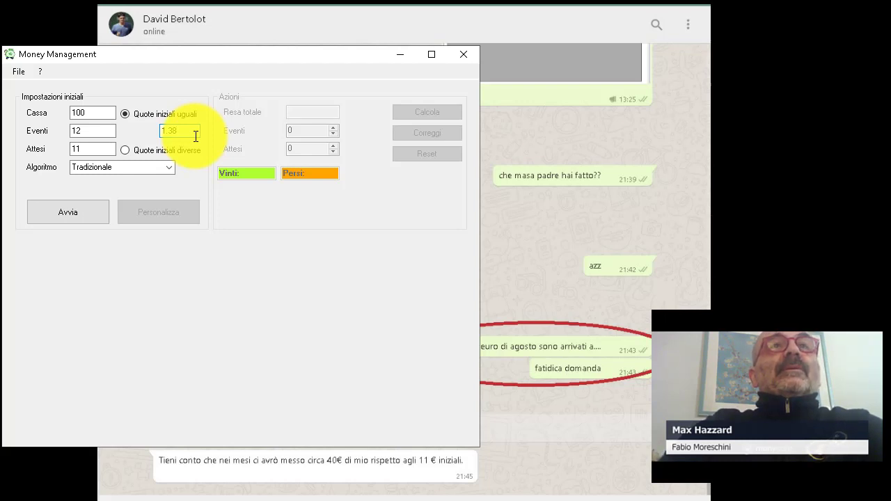
type(".38")
left_click(75, 216)
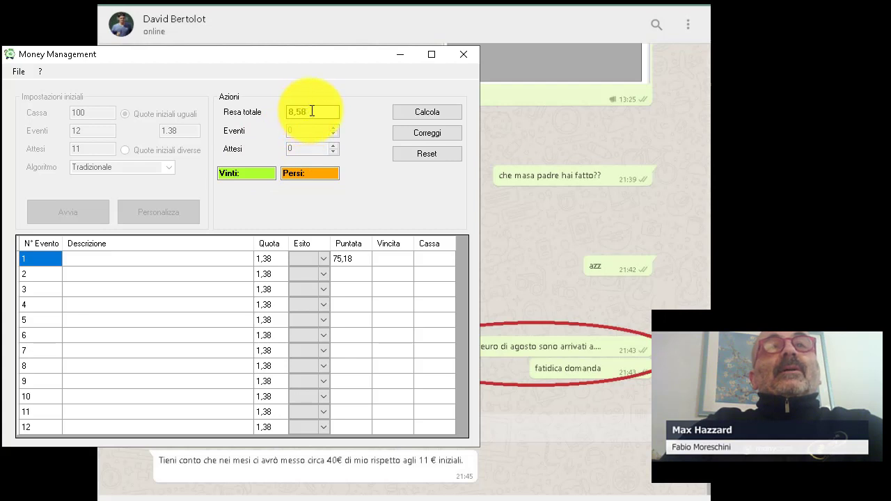
Step: Examine the plan's calculated total return (Resa totale) against the initial settings
double_click(280, 113)
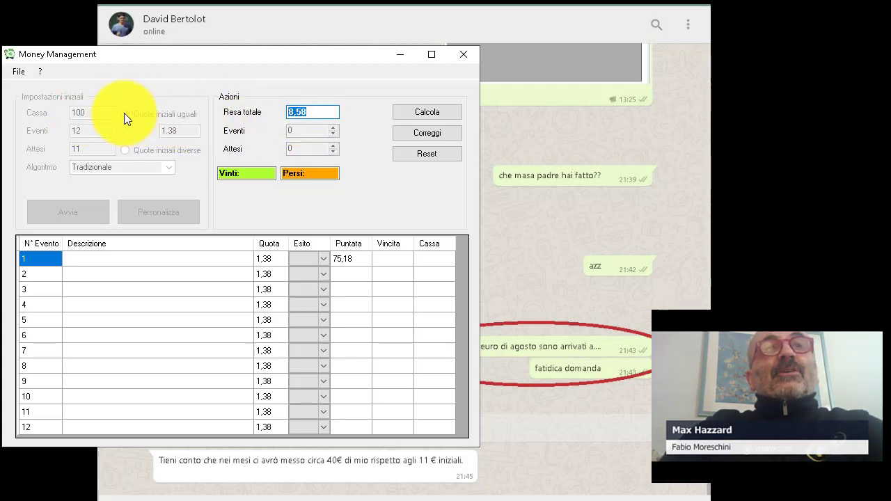
left_click(327, 113)
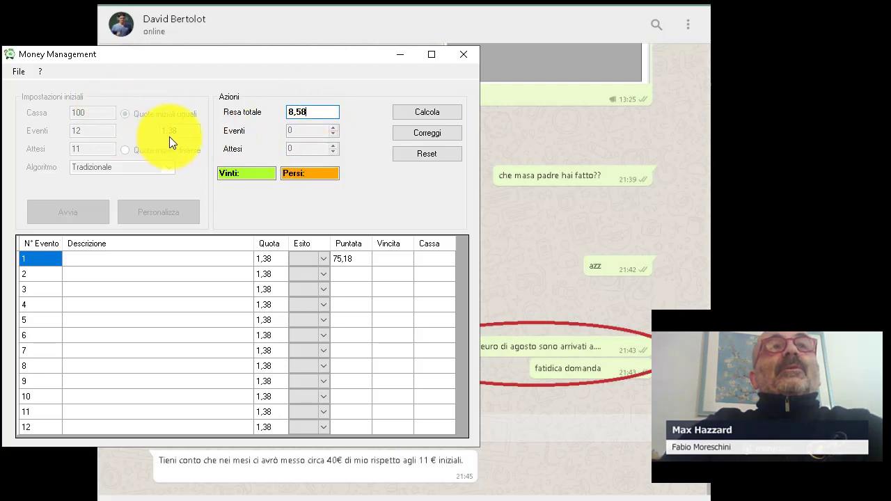
left_click(298, 111)
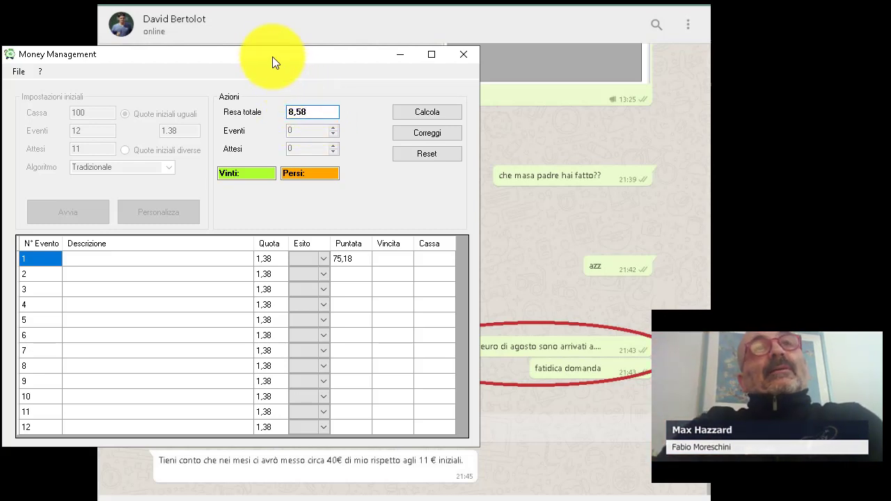
left_click_drag(271, 52, 285, 56)
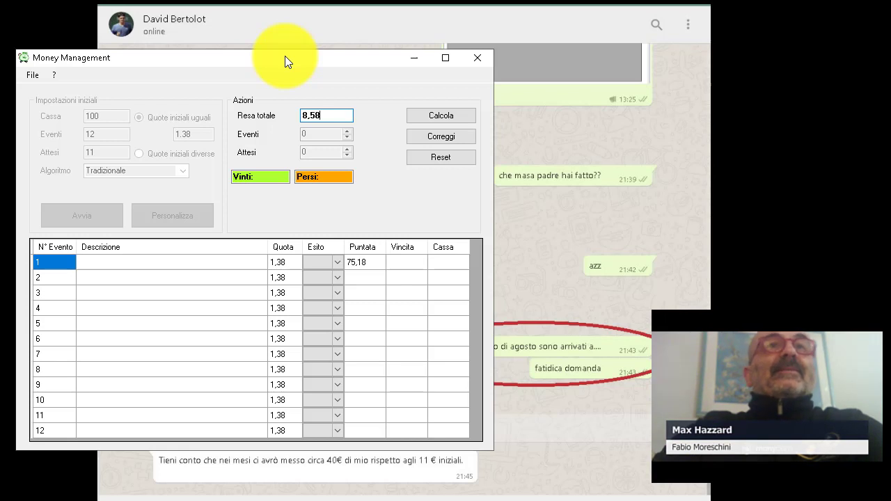
Step: Enter "marzo" as the description of event 1 in the events table
left_click(245, 263)
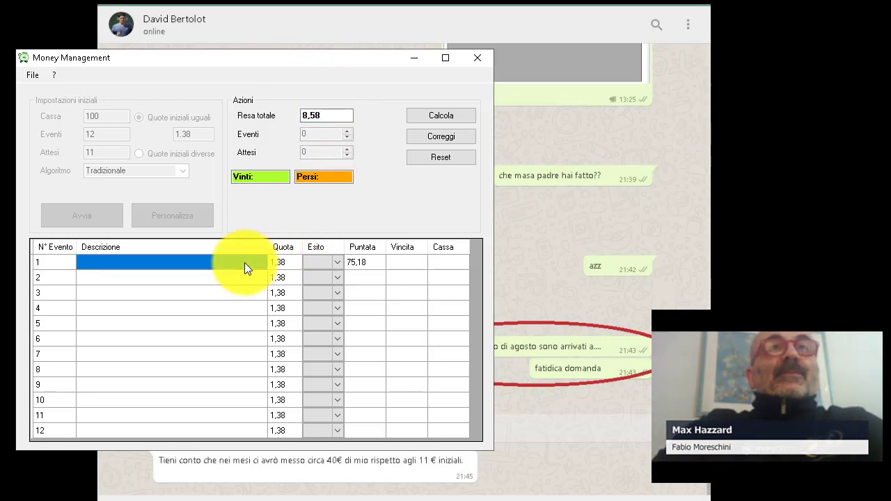
left_click(240, 262)
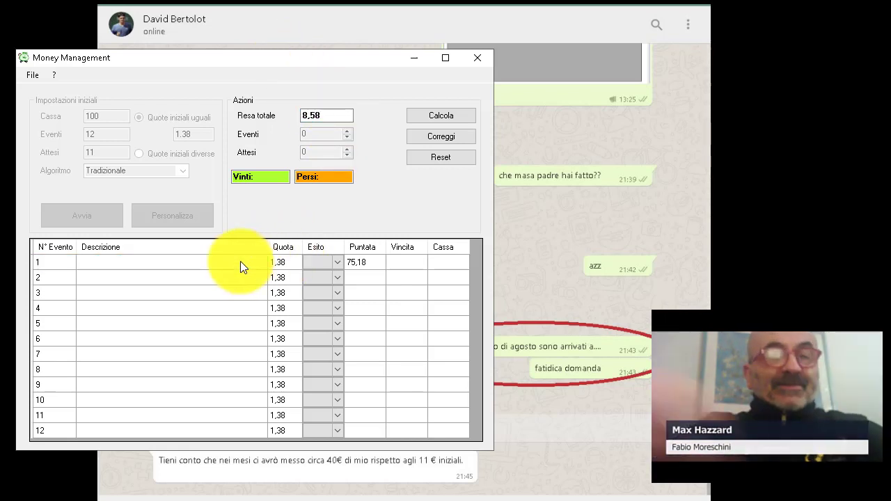
type("marz")
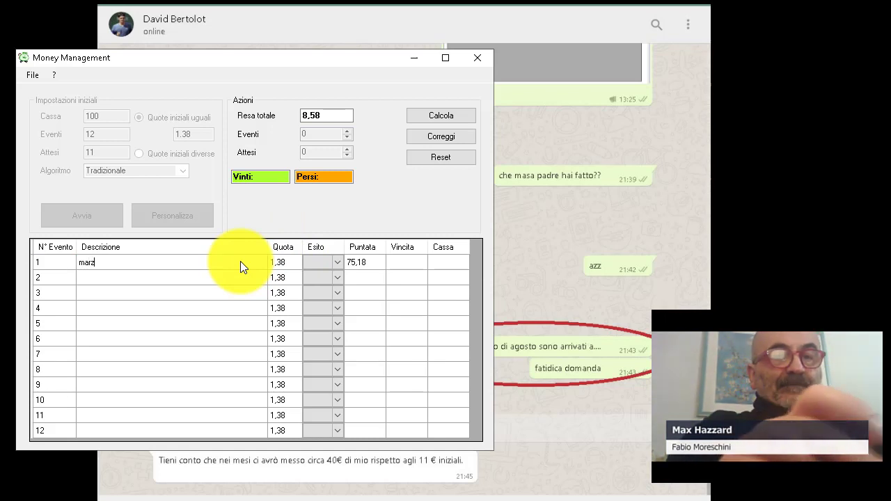
type("o")
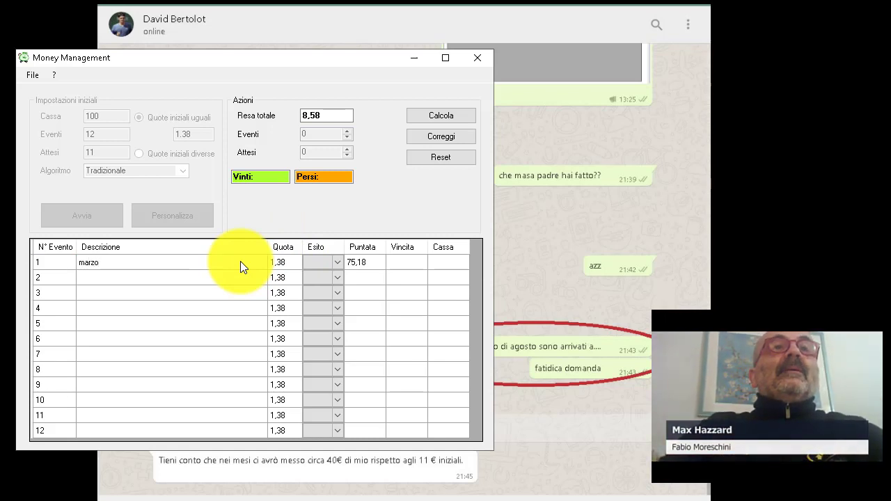
Step: Examine the odds and the calculated stake (Puntata) of event 1 in the events table
left_click(286, 264)
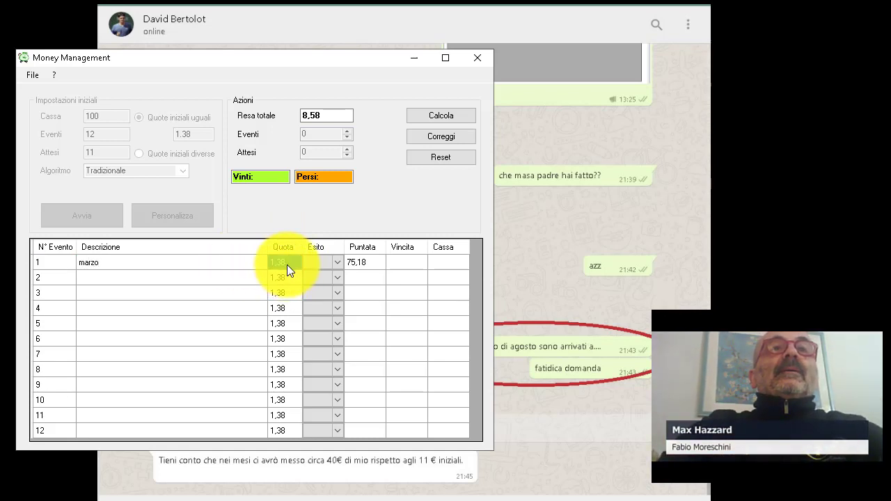
left_click(361, 274)
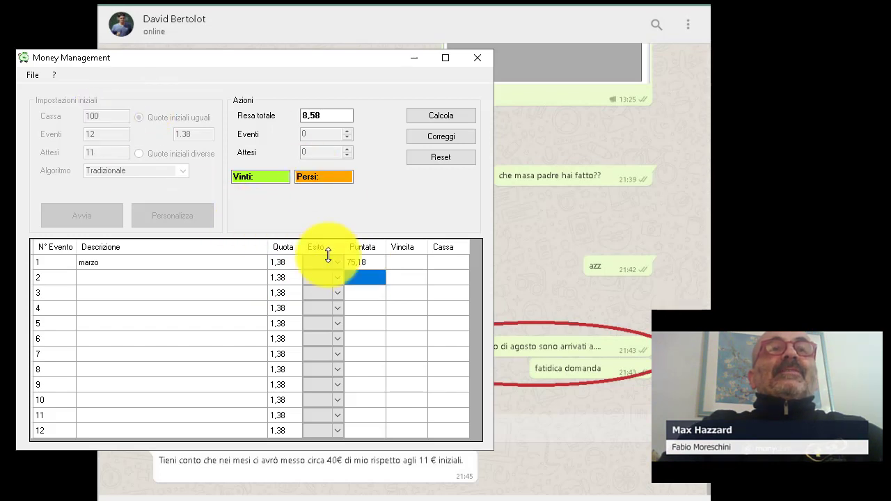
left_click(362, 262)
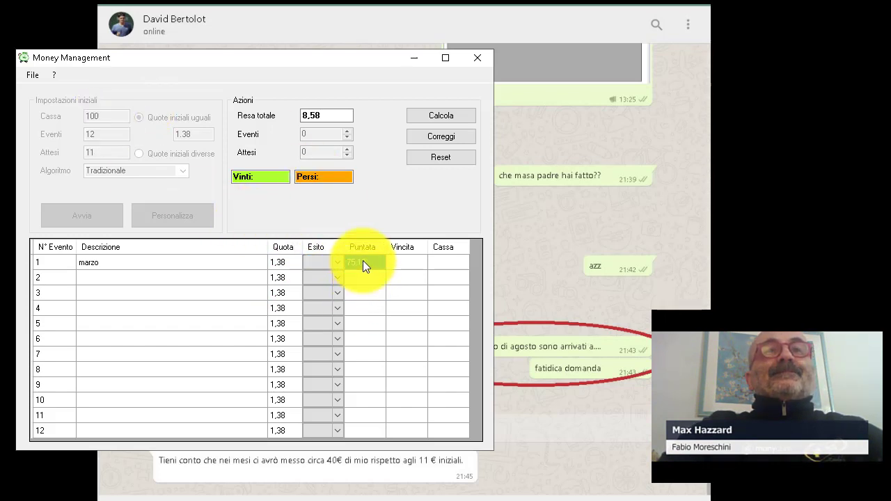
left_click(363, 275)
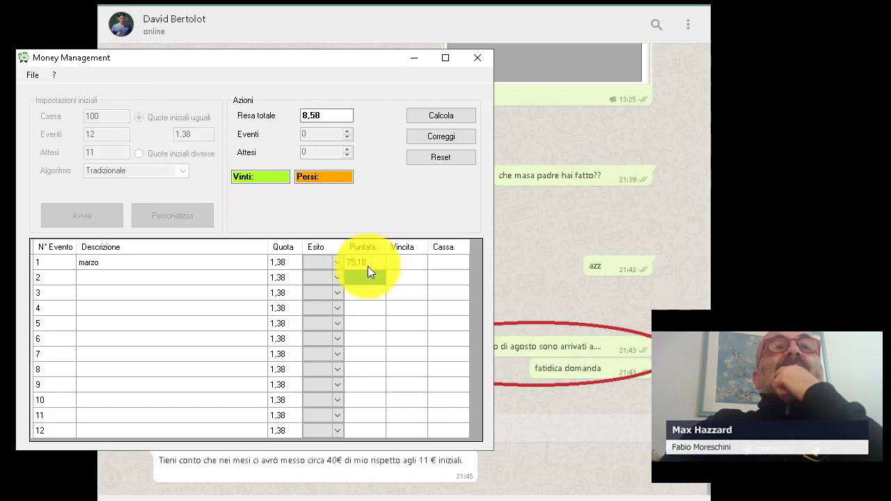
left_click(368, 281)
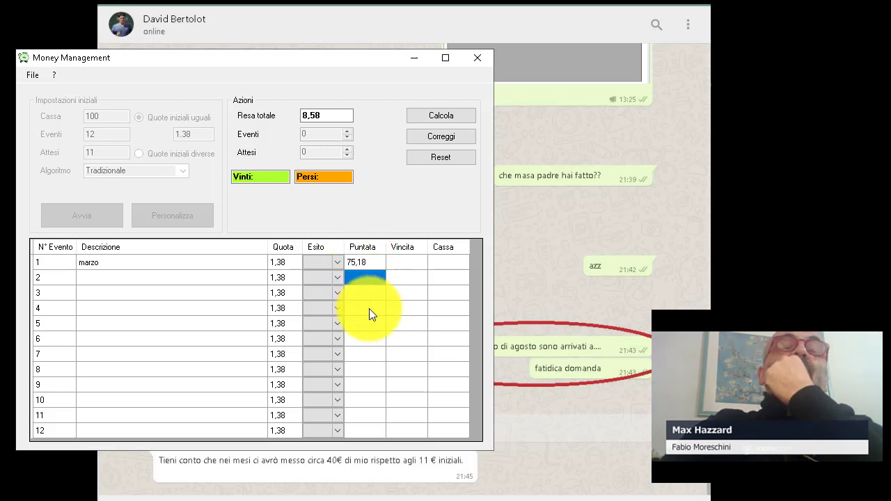
left_click(372, 262)
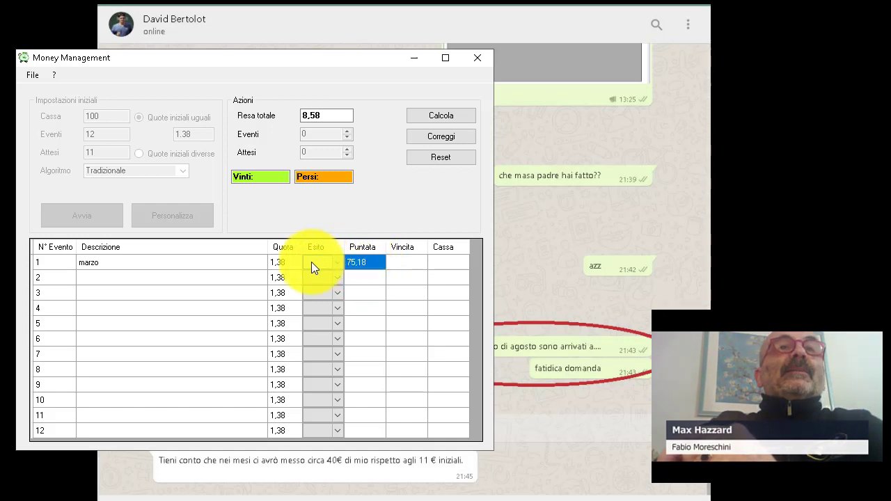
Step: Set the outcome (Esito) of event 1, marzo, to Vinta so the plan calculates the next stake
left_click(279, 266)
left_click(367, 277)
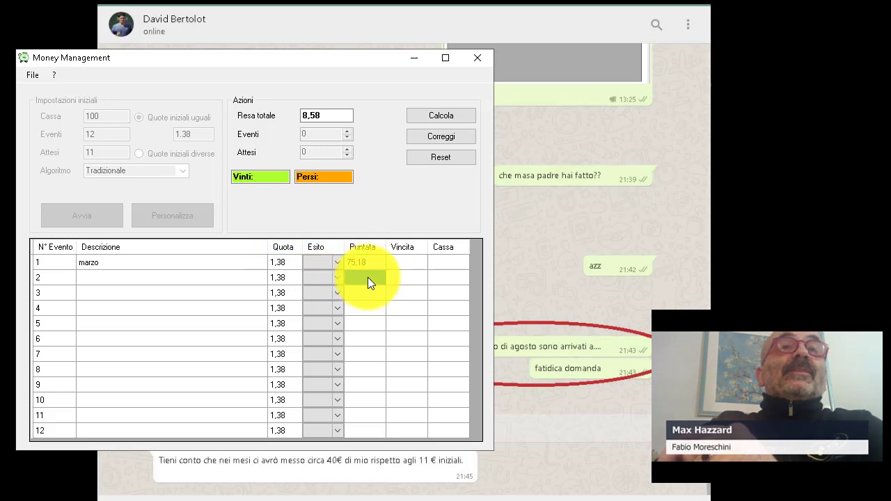
left_click(292, 263)
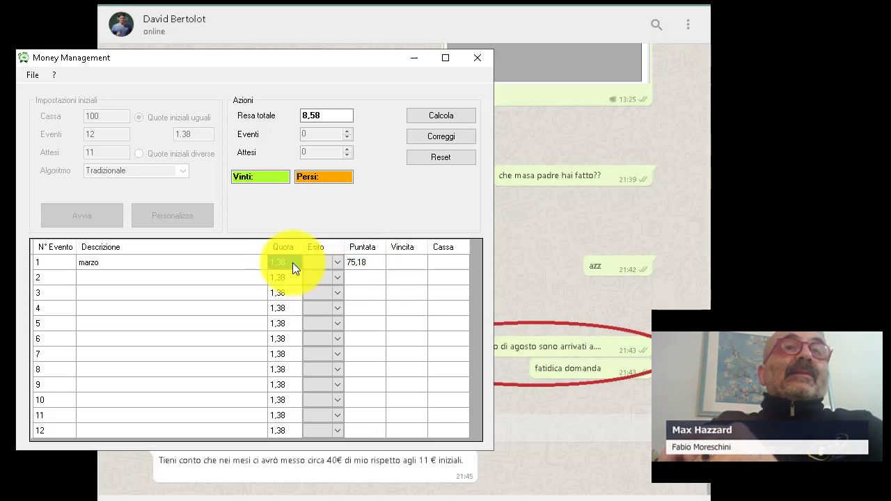
left_click(358, 276)
left_click(336, 262)
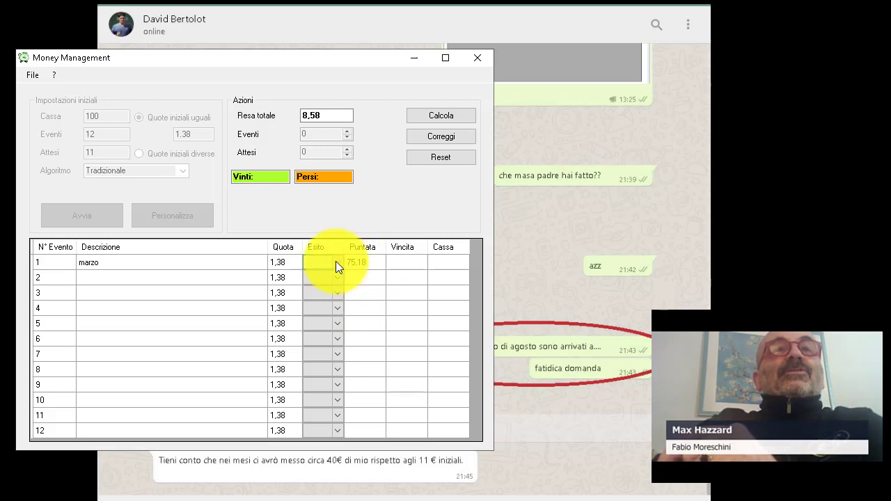
left_click(335, 261)
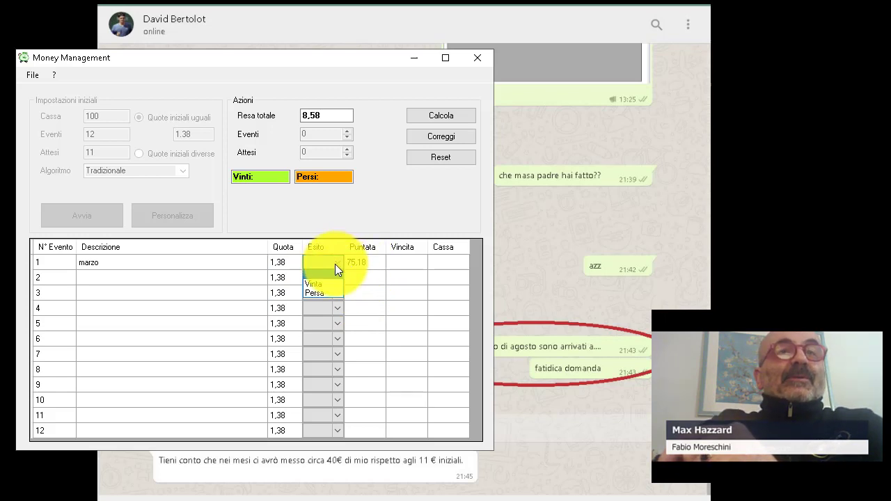
left_click(328, 282)
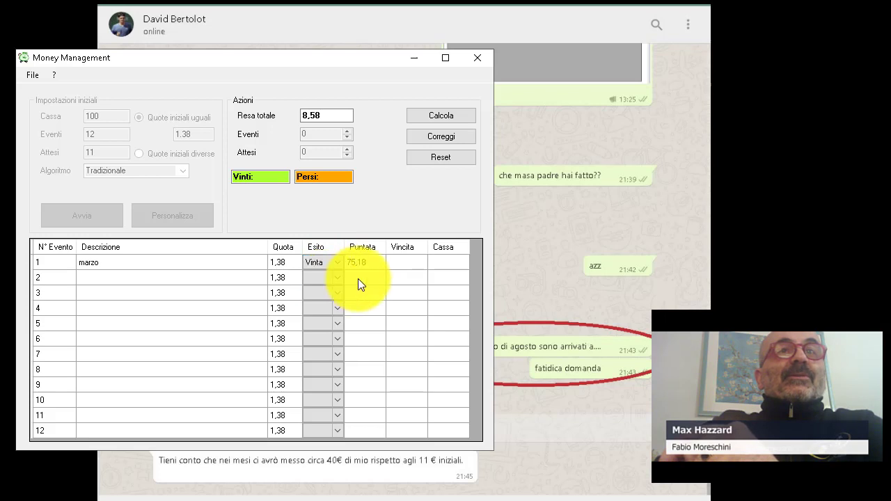
left_click(358, 279)
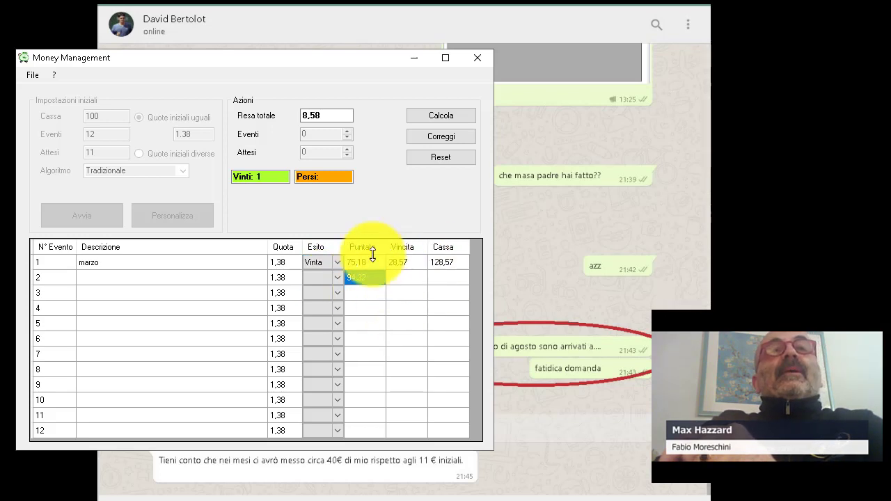
Step: Examine how event 1's odds and stake produce its winnings (Vincita) and updated bankroll (Cassa)
left_click(455, 262)
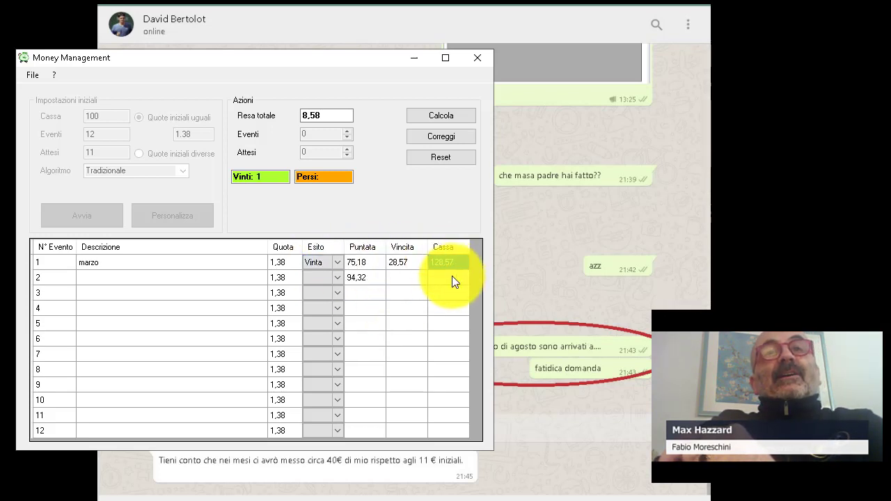
left_click(450, 277)
left_click(364, 261)
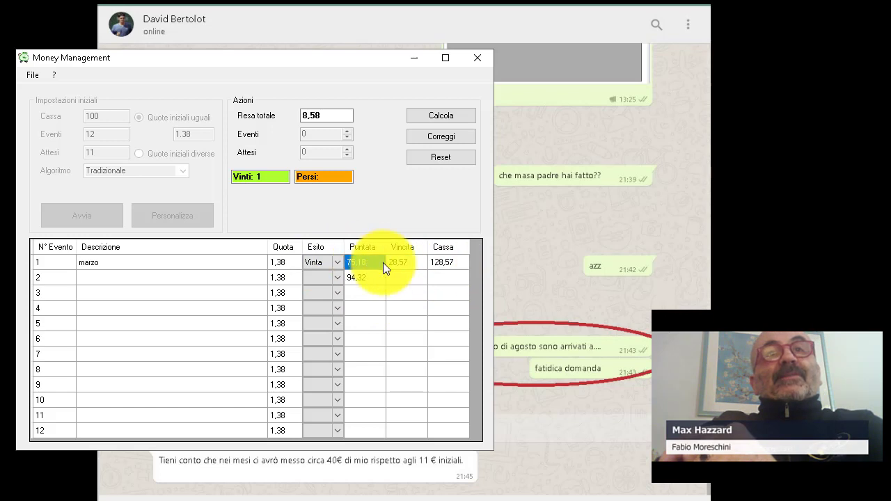
left_click(403, 264)
left_click(402, 272)
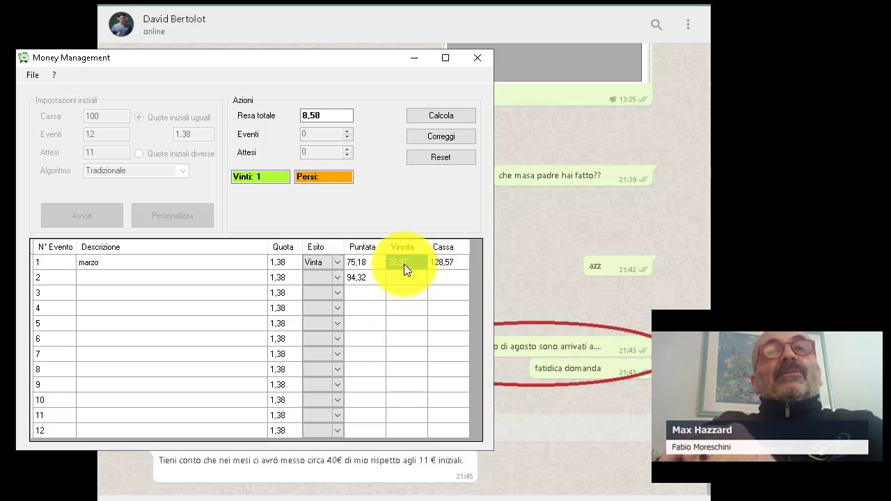
left_click(404, 264)
left_click(443, 262)
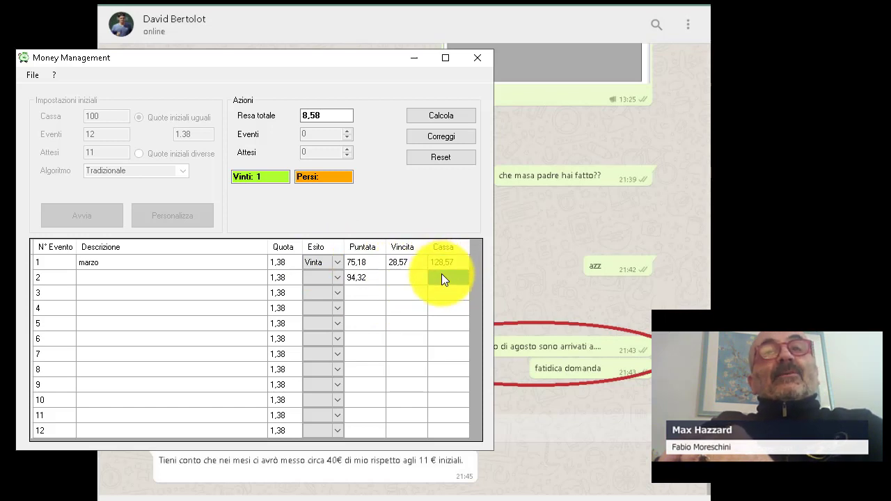
left_click(445, 276)
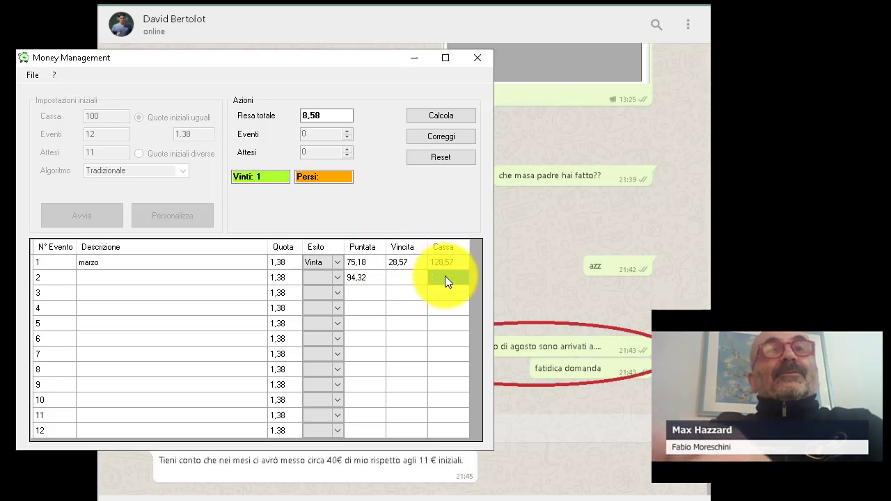
left_click(401, 263)
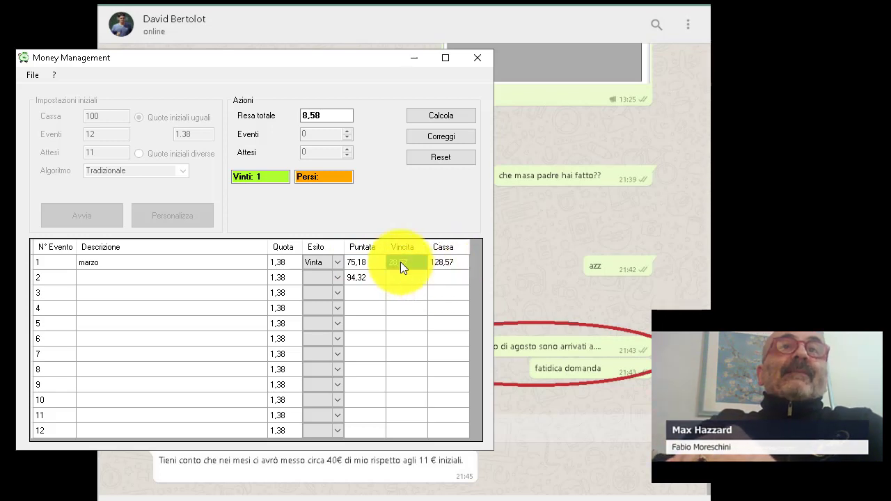
left_click(435, 260)
left_click(439, 275)
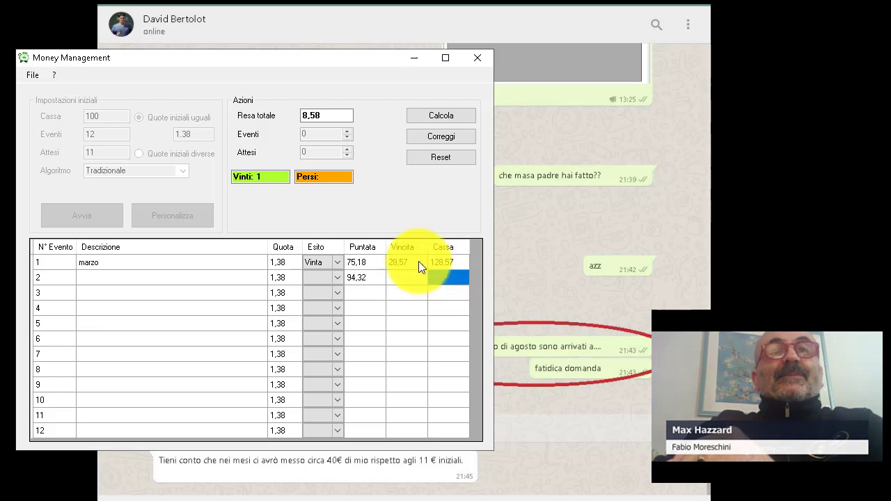
left_click(417, 261)
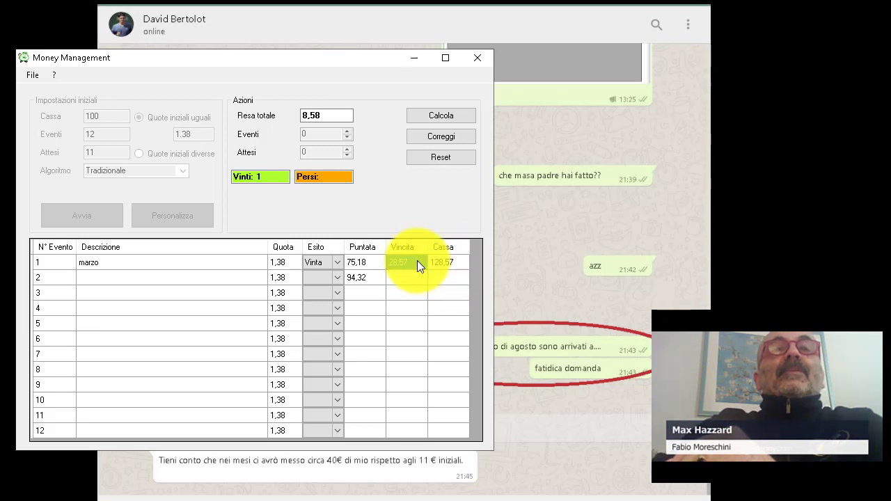
left_click(287, 261)
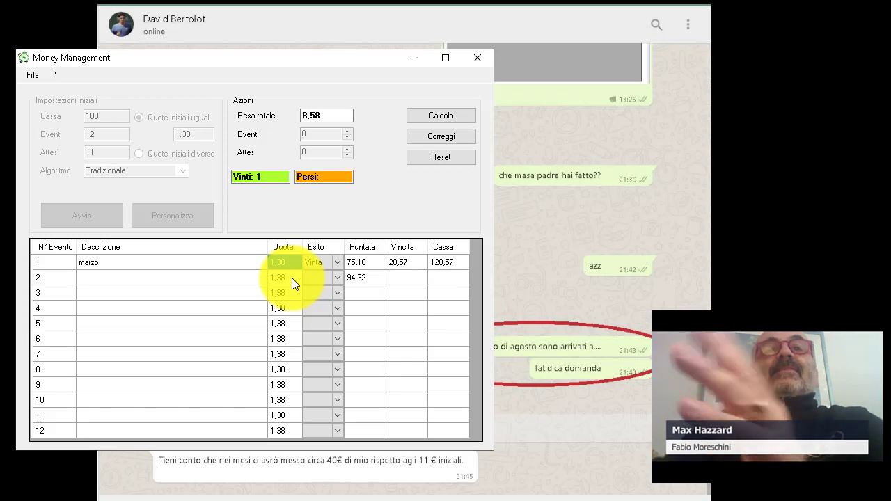
left_click_drag(292, 274, 285, 258)
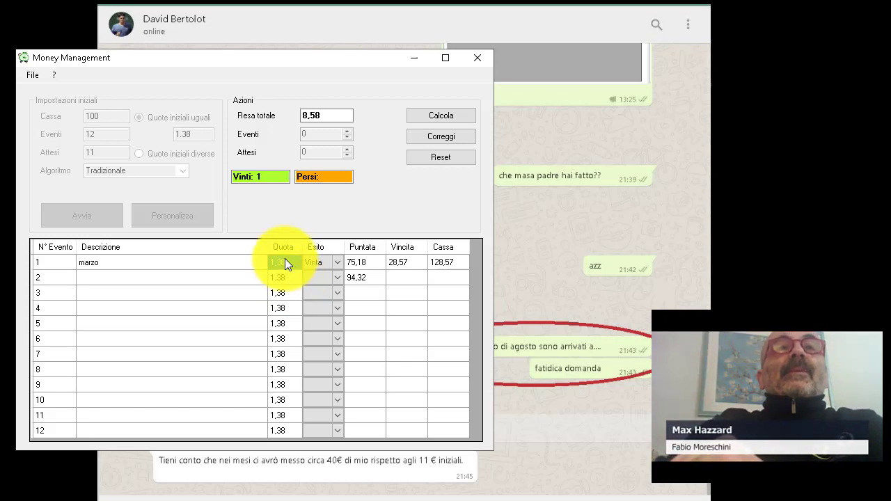
left_click(404, 261)
left_click(406, 276)
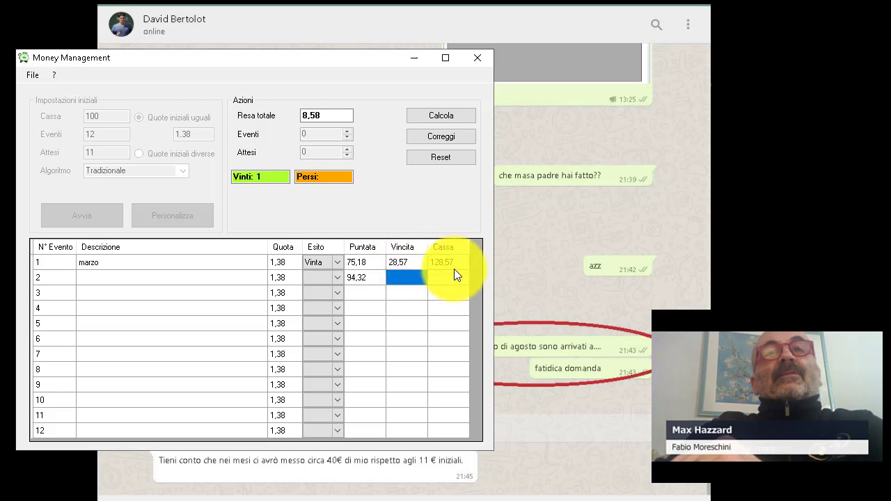
left_click(454, 267)
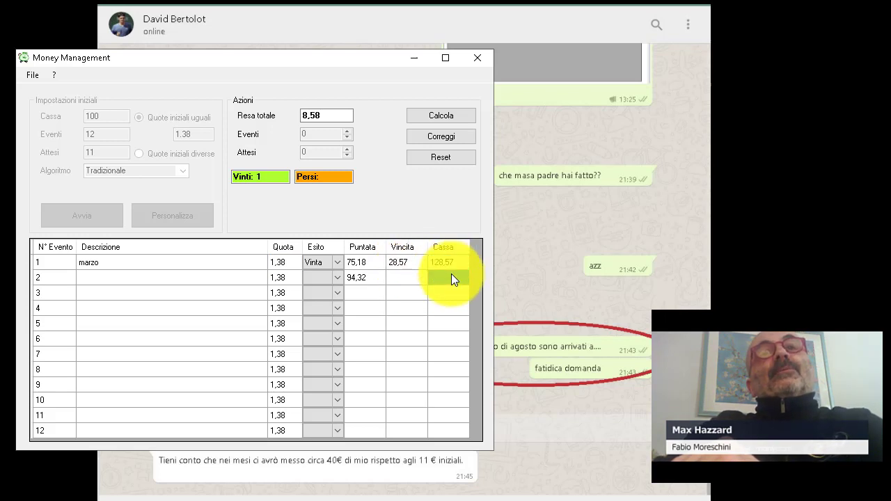
Step: Compare the calculated stake (Puntata) of event 2 with event 1's stake, winnings and bankroll
left_click(357, 262)
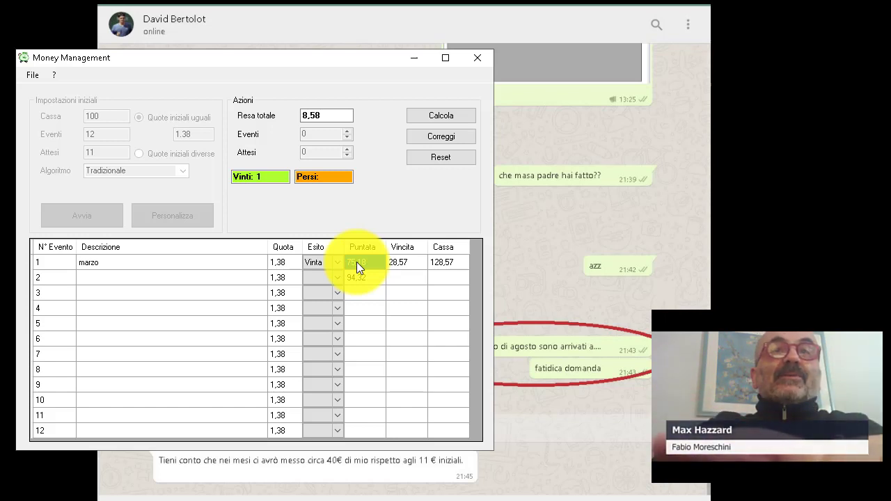
left_click(373, 278)
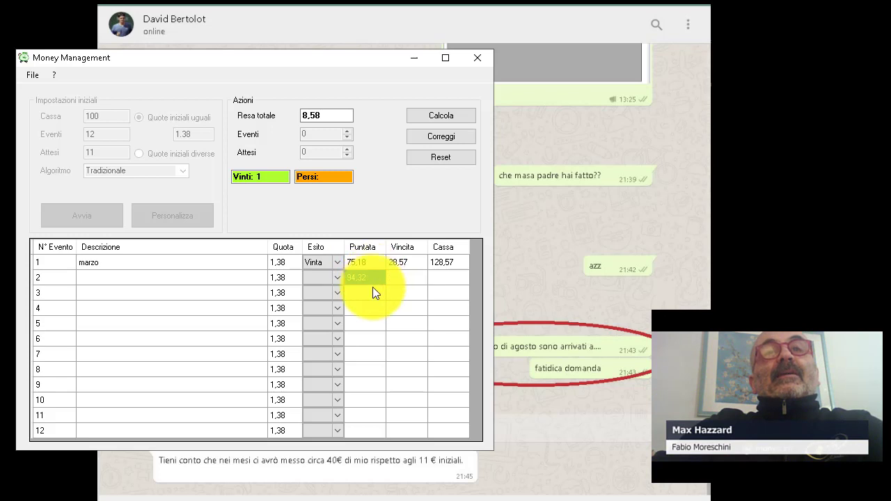
left_click(449, 264)
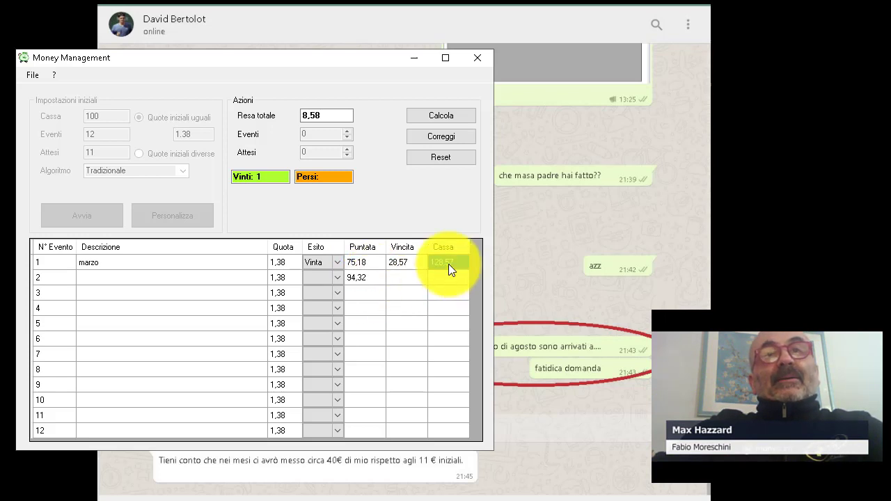
left_click(374, 263)
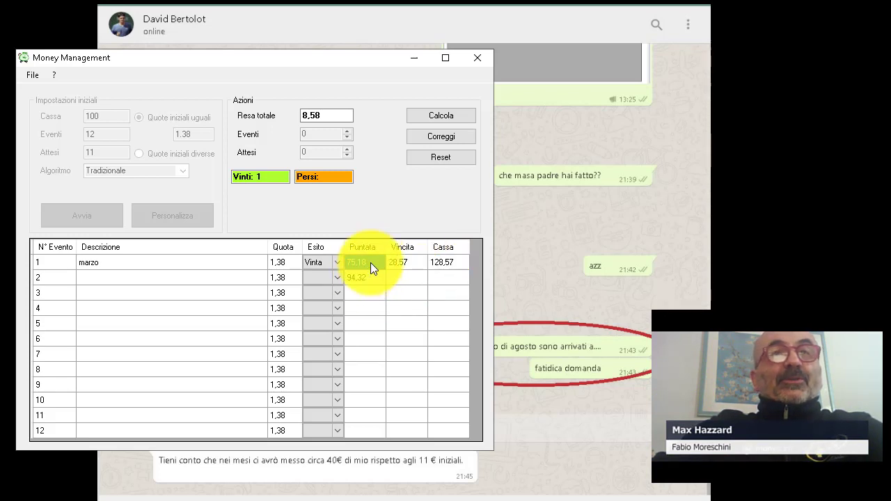
left_click(407, 263)
left_click(369, 263)
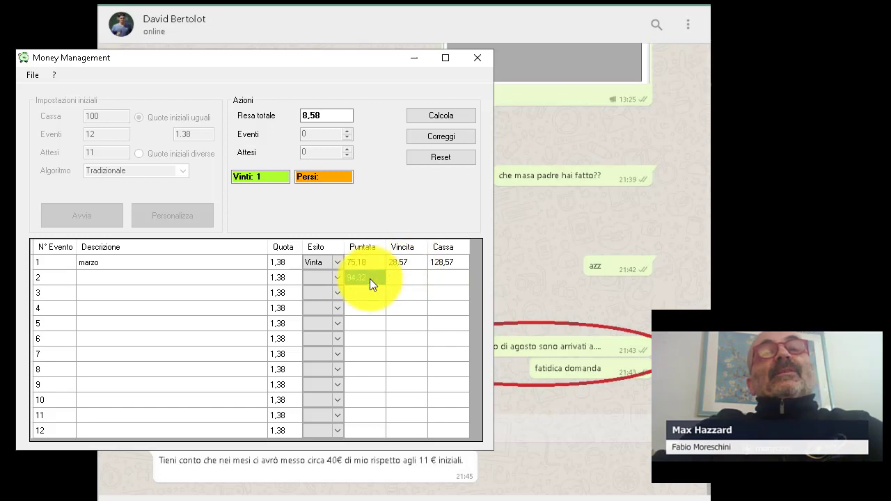
left_click(281, 278)
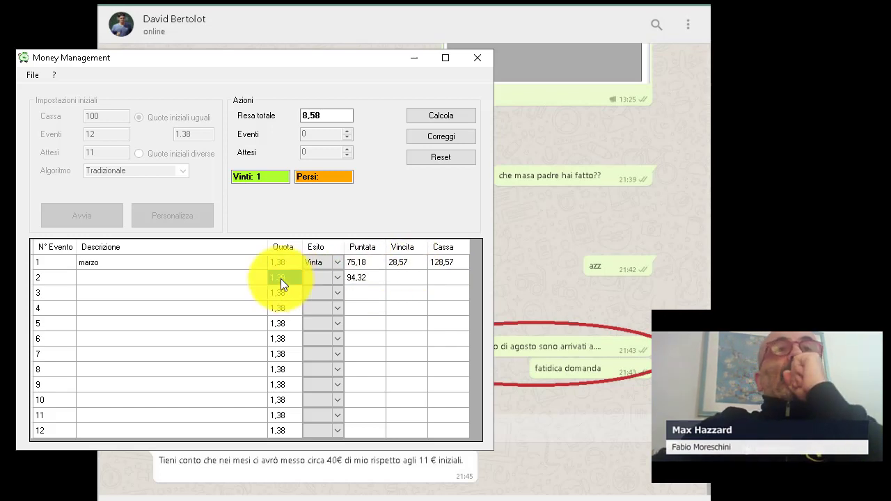
left_click(198, 280)
left_click(198, 293)
left_click(198, 306)
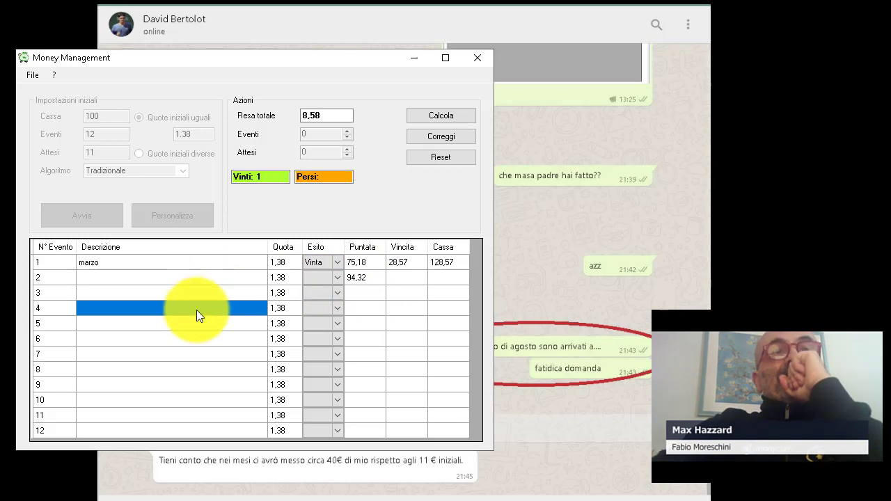
left_click(196, 324)
left_click(197, 309)
left_click(196, 326)
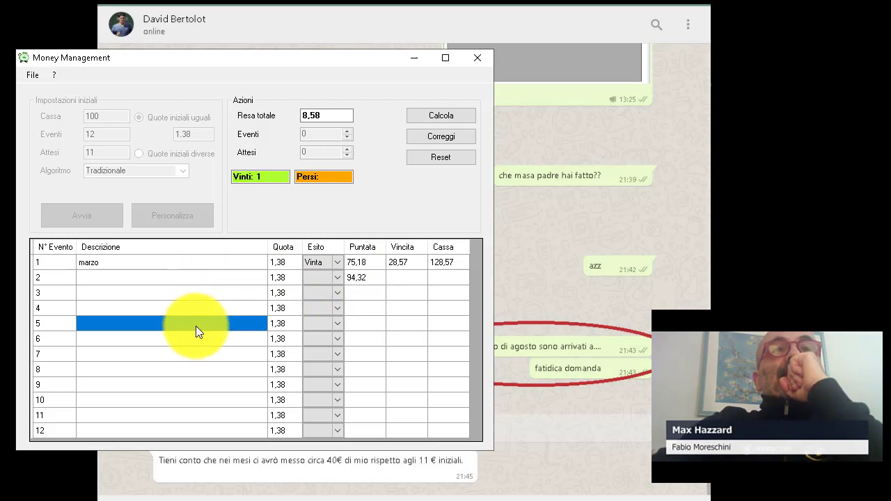
left_click(198, 311)
left_click(196, 322)
left_click(198, 309)
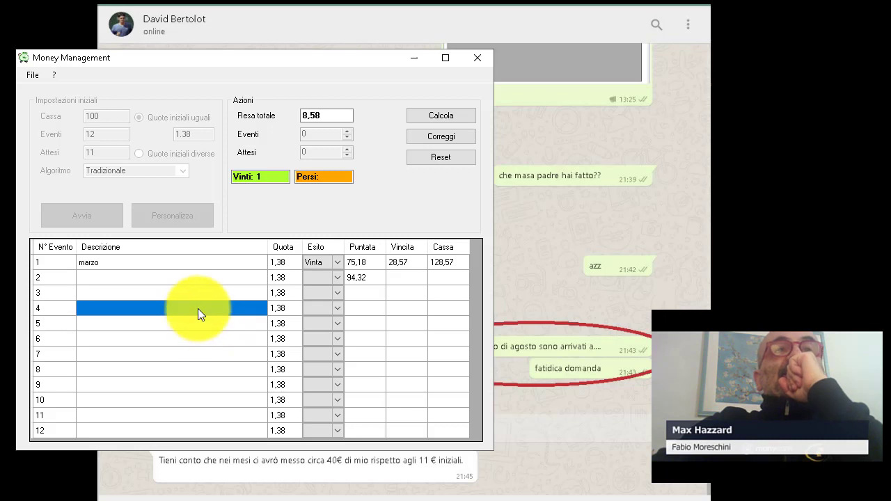
left_click(196, 322)
left_click(203, 279)
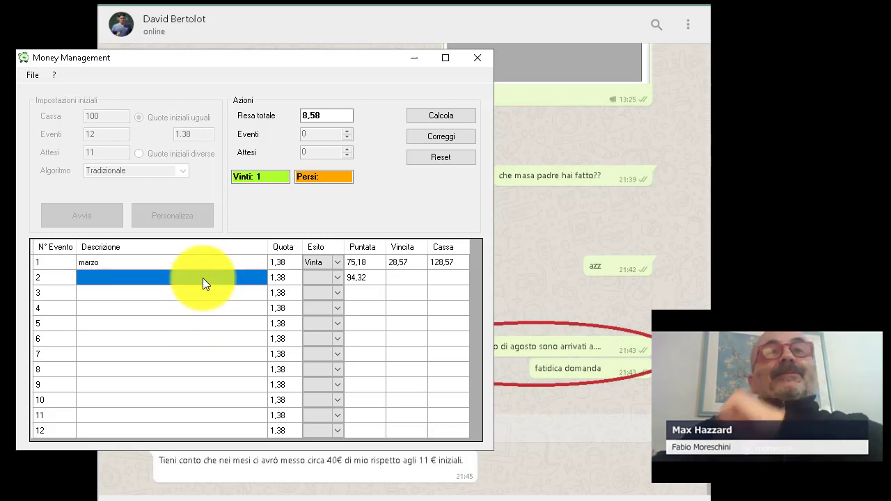
Step: Examine event 1's updated bankroll (Cassa) in relation to the row of event 2
left_click(449, 262)
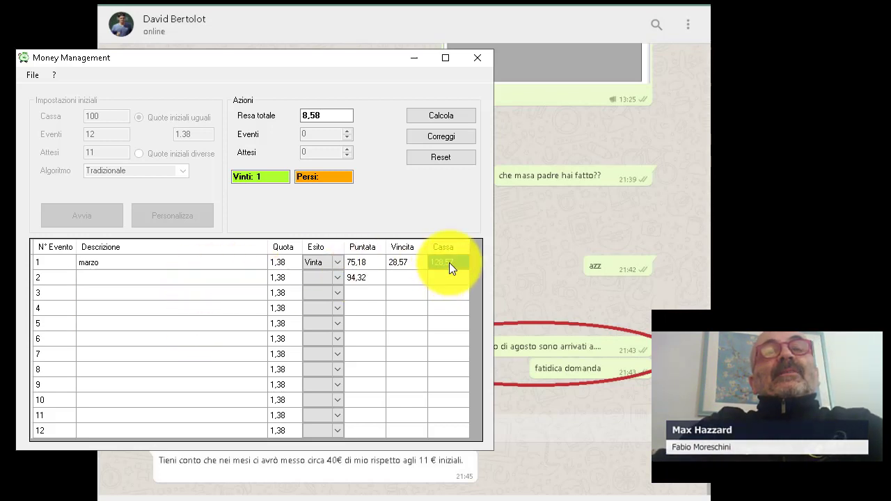
left_click(449, 277)
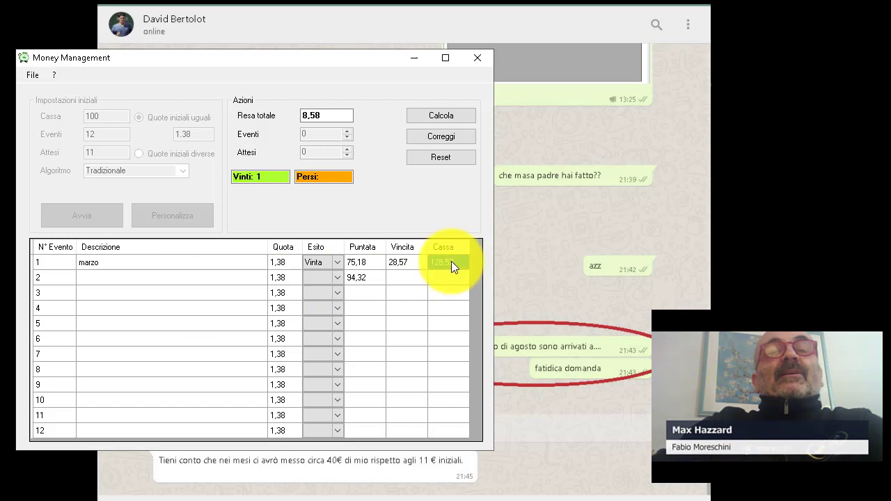
left_click(453, 275)
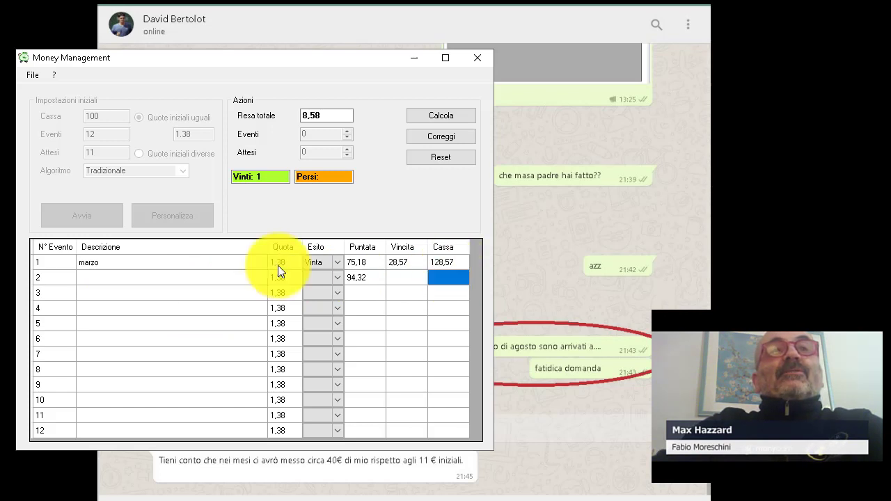
left_click(145, 276)
left_click(441, 264)
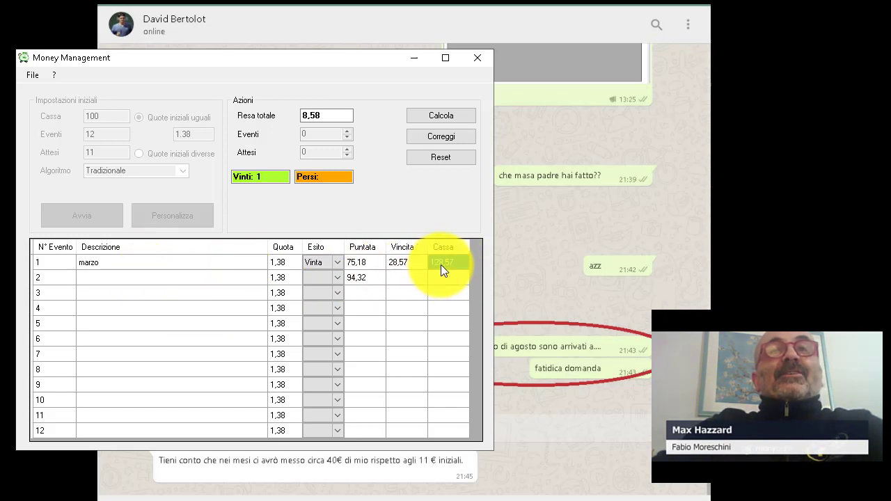
Step: Enter "aprile" as the description (Descrizione) of event 2
left_click(205, 277)
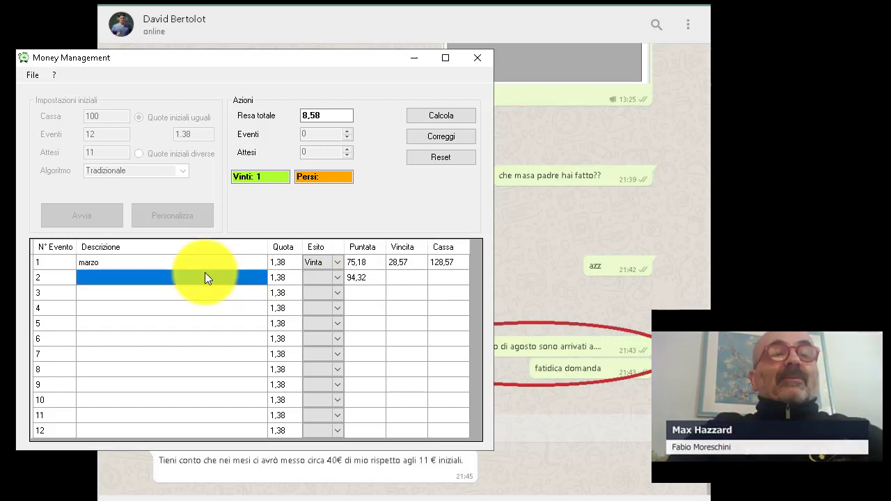
type("apre")
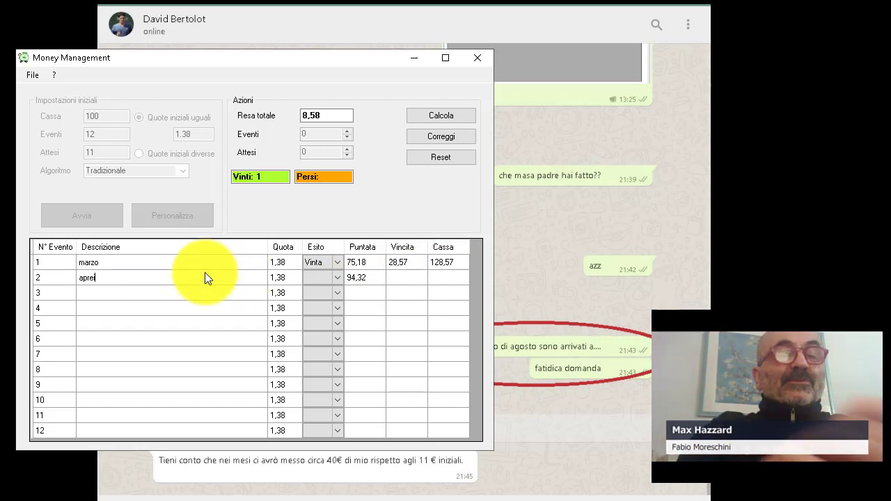
type("ile")
key("BackSpace")
key("BackSpace")
key("BackSpace")
key("BackSpace")
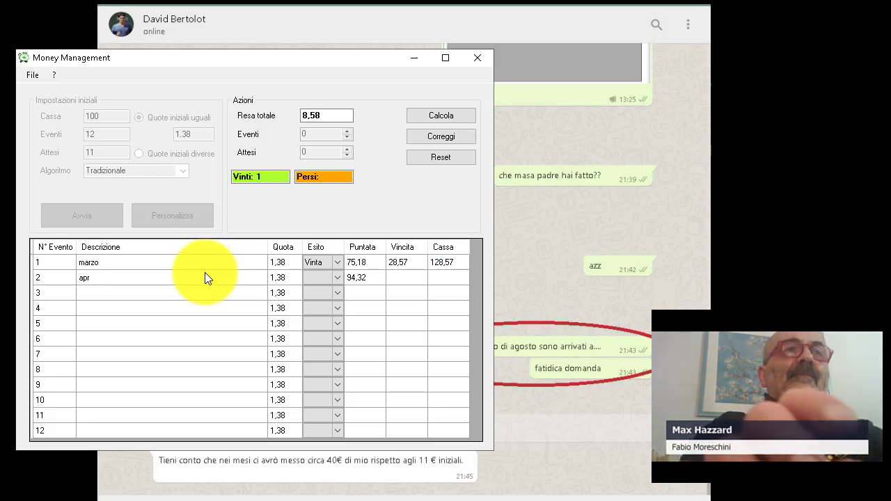
type("ile")
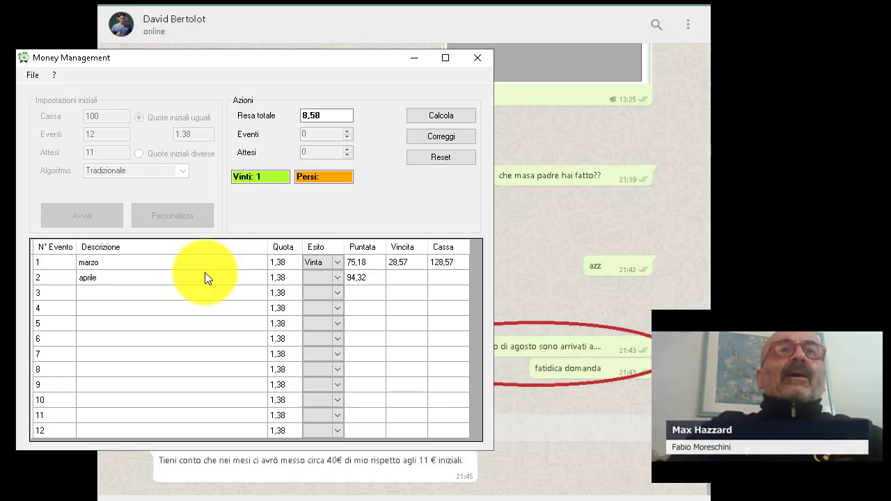
left_click(199, 292)
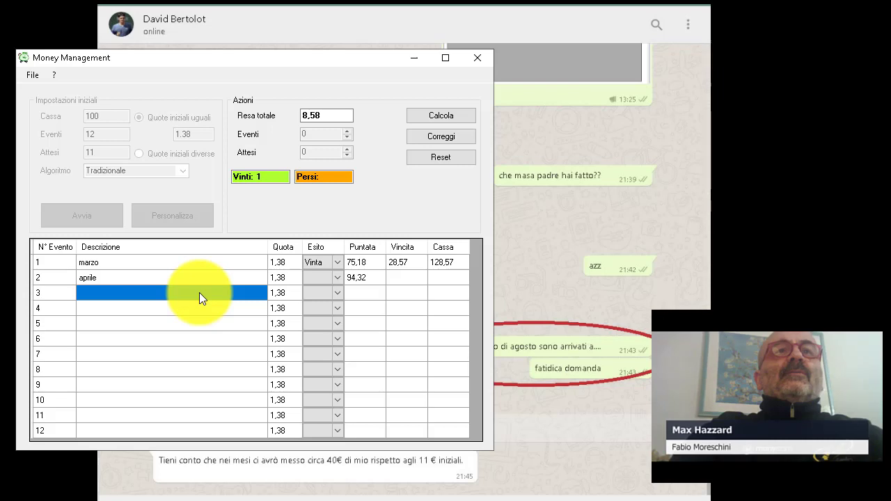
Step: Examine the stake (Puntata) calculated for event 2, aprile
left_click(373, 279)
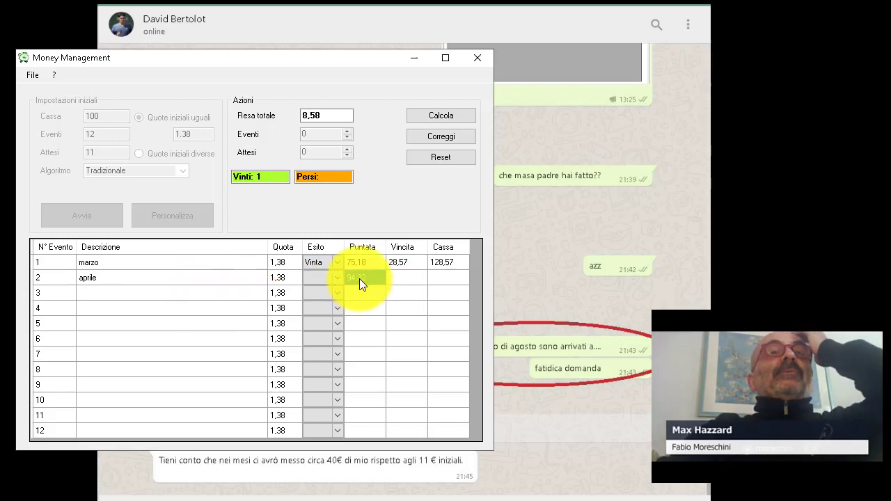
left_click(361, 291)
left_click(363, 276)
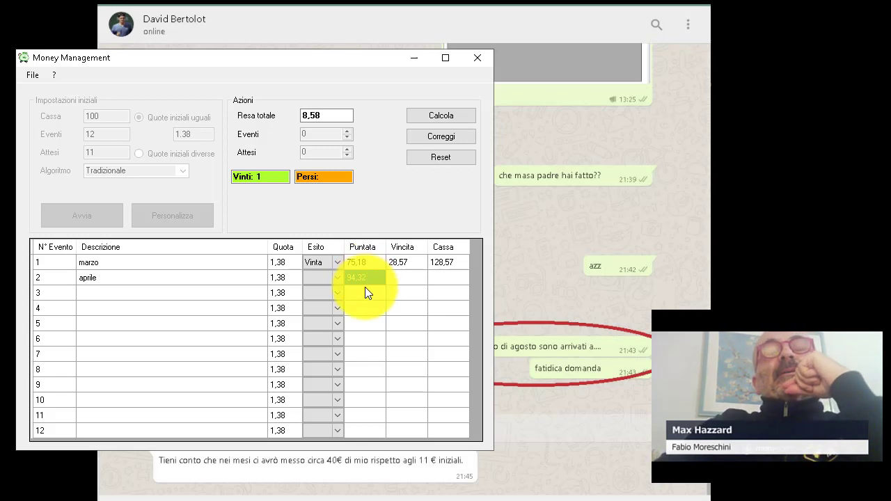
left_click(366, 289)
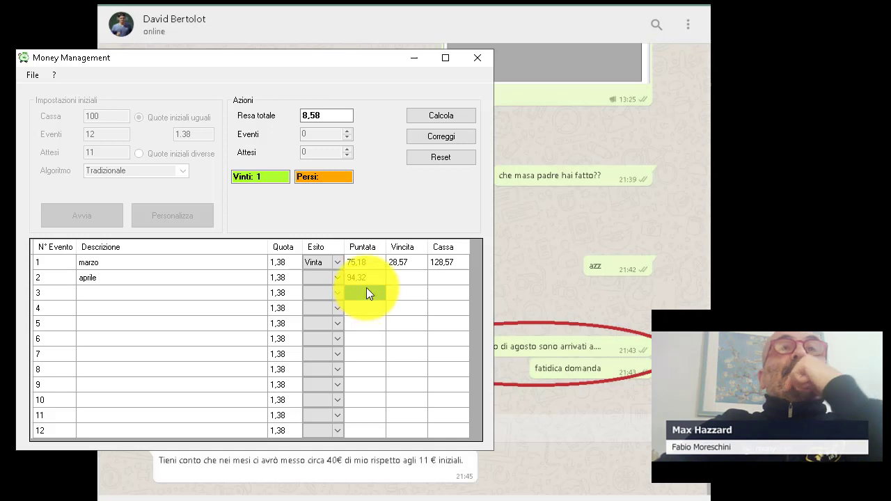
left_click(368, 274)
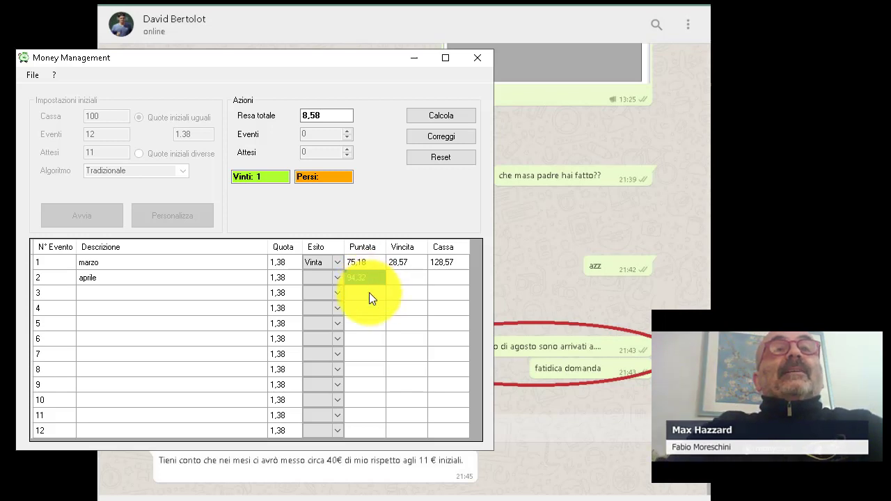
Step: Set the odds (Quota) of event 2, aprile, to 1.35 so its stake is recalculated
left_click(178, 276)
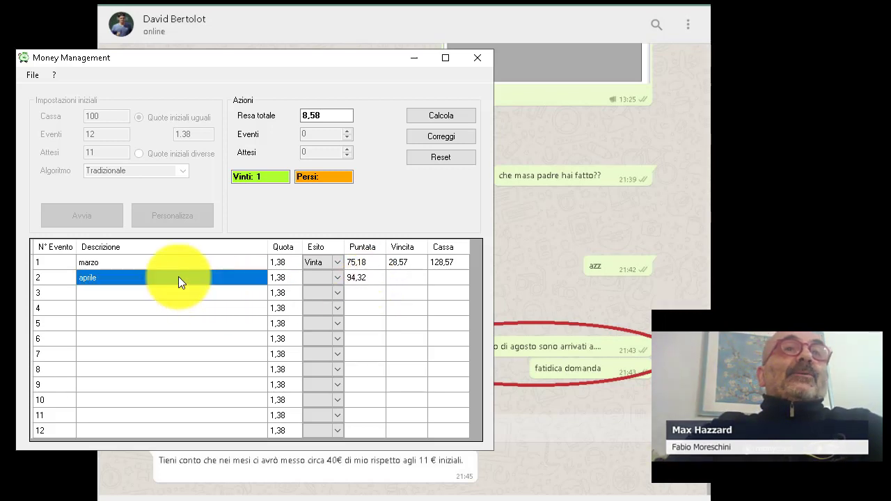
left_click(280, 279)
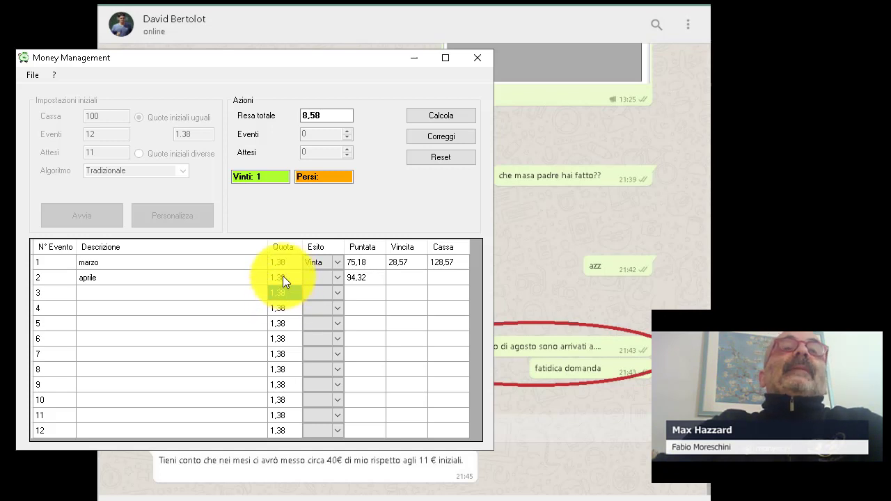
left_click(286, 278)
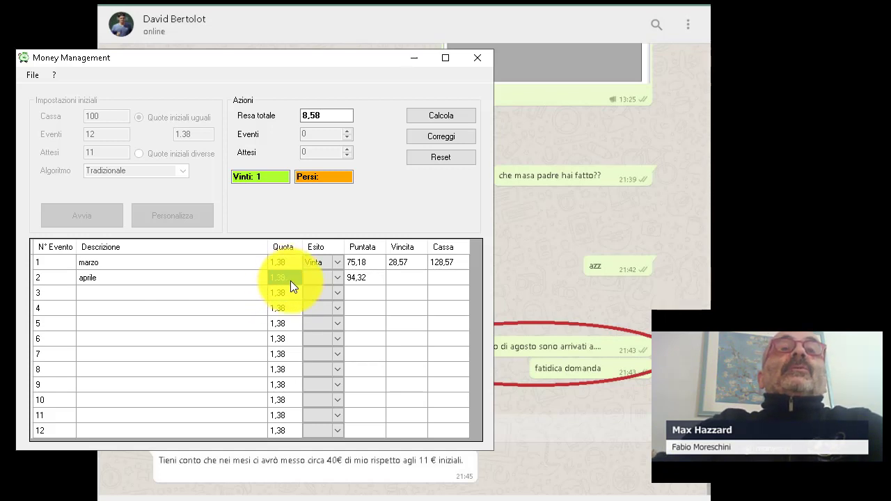
left_click(364, 278)
left_click(453, 276)
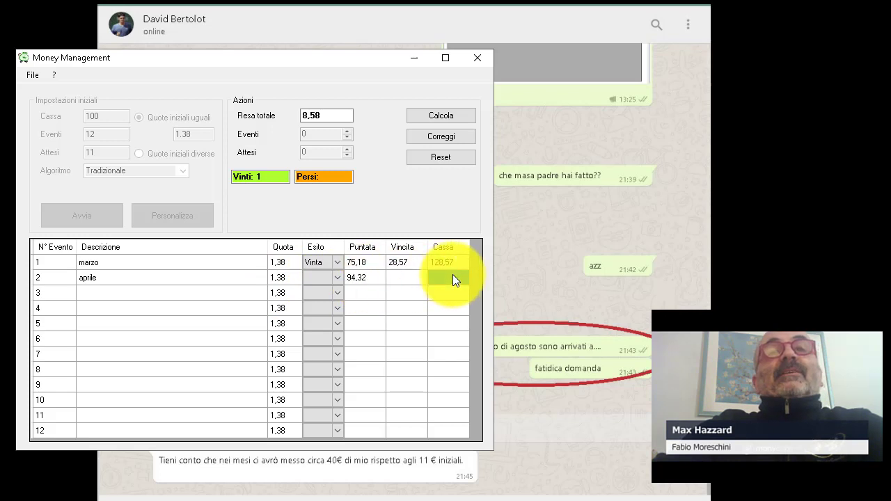
left_click(449, 290)
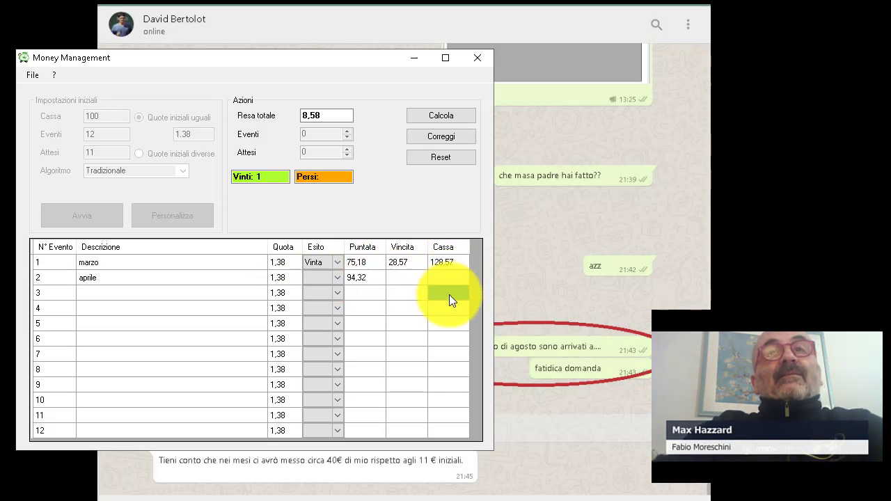
left_click(294, 278)
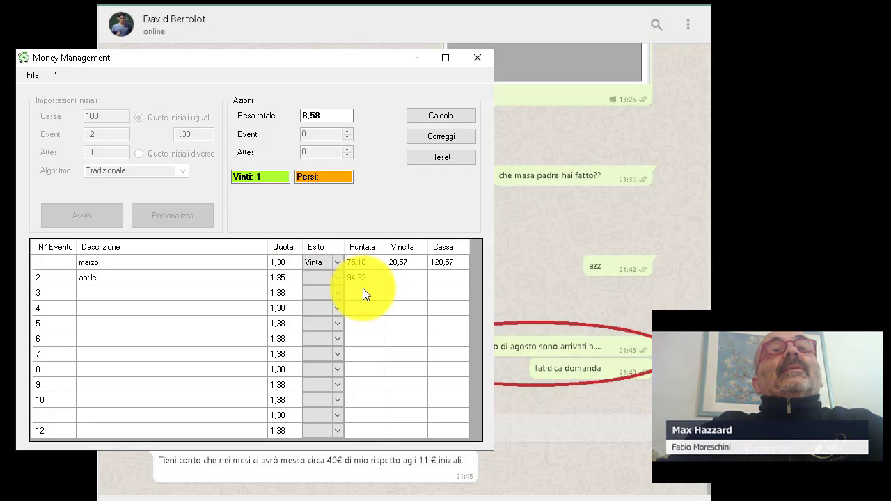
Step: Set the outcome (Esito) of event 2, aprile, to Vinta
left_click(340, 280)
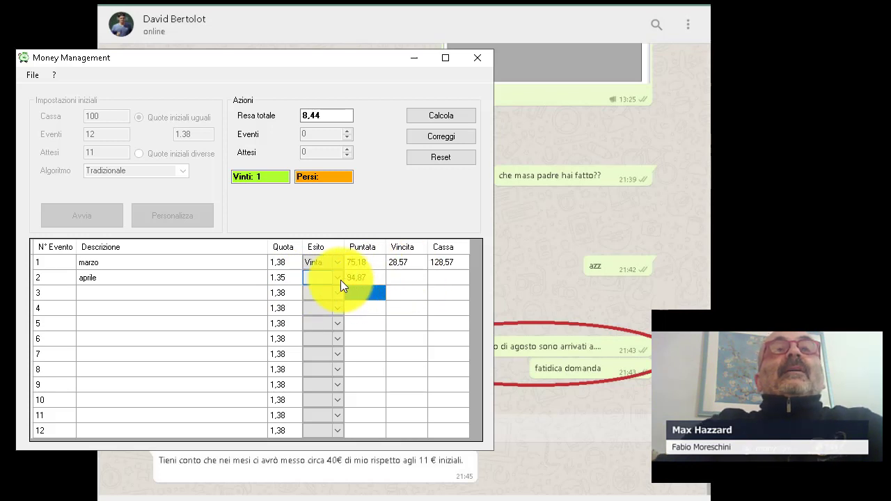
left_click(340, 280)
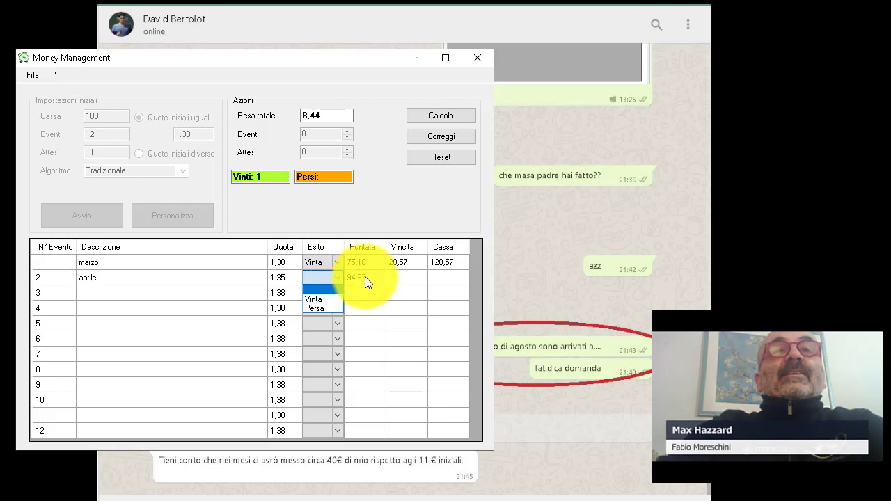
left_click(319, 299)
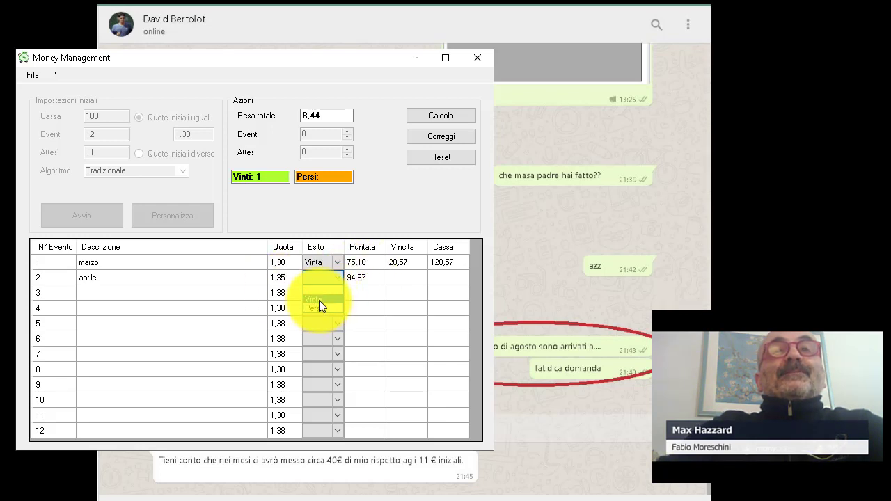
left_click(449, 293)
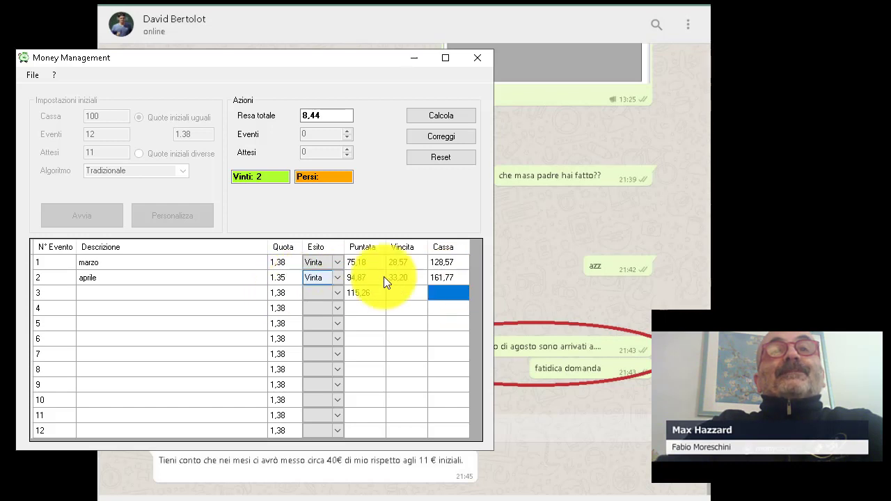
Step: Examine the bankroll (Cassa) after event 2 and the rows of the upcoming events 3 to 5
left_click(446, 288)
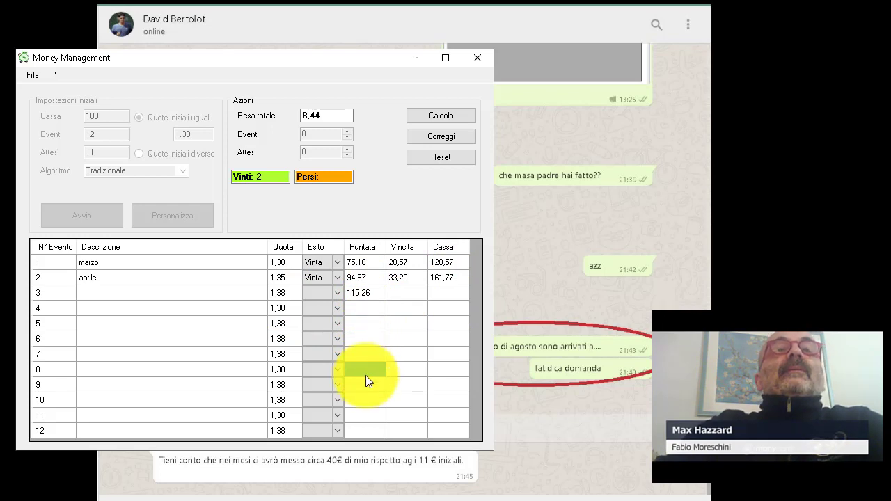
left_click(218, 300)
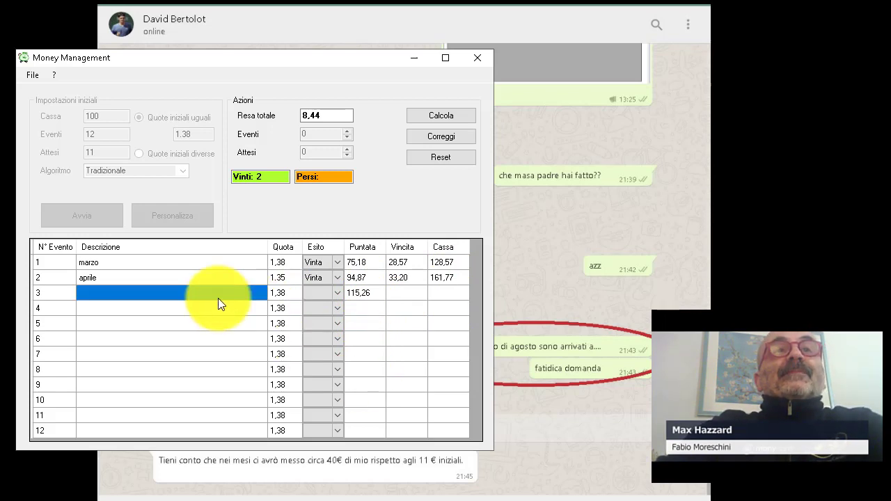
left_click(212, 310)
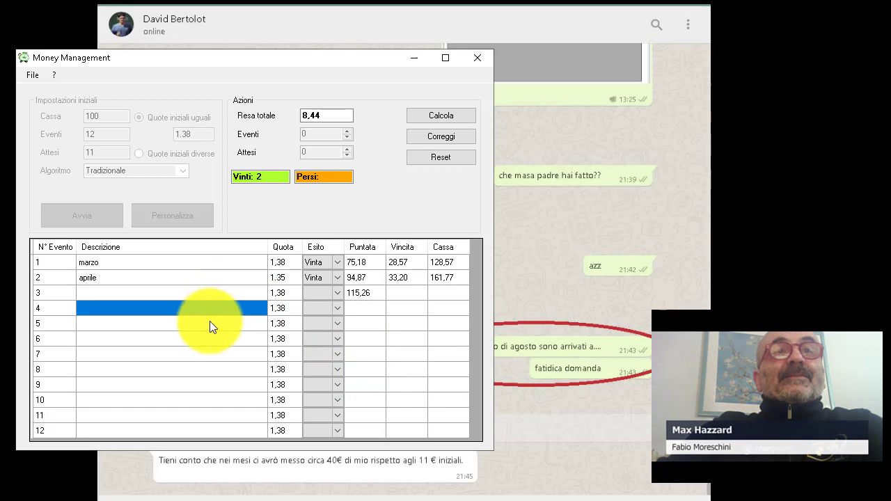
left_click(209, 322)
left_click(215, 291)
left_click(214, 308)
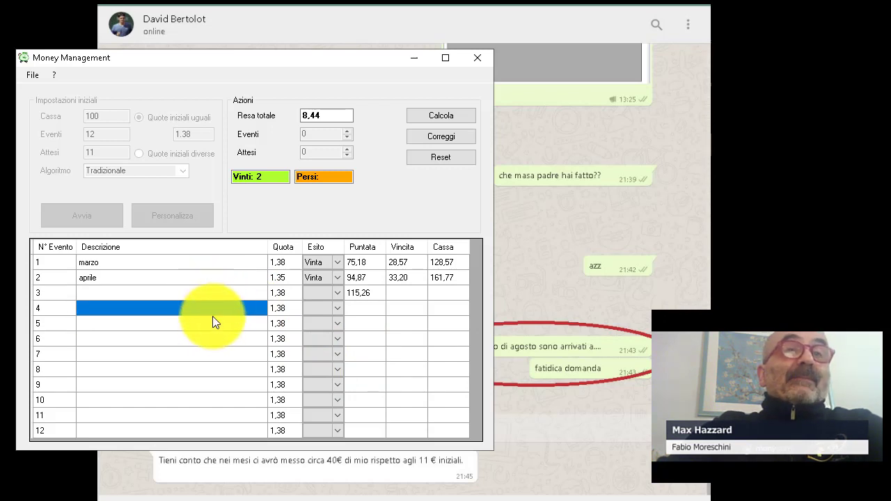
left_click(212, 320)
Step: Compare the odds (Quota) of event 3 with those of events 1 and 2
left_click(281, 292)
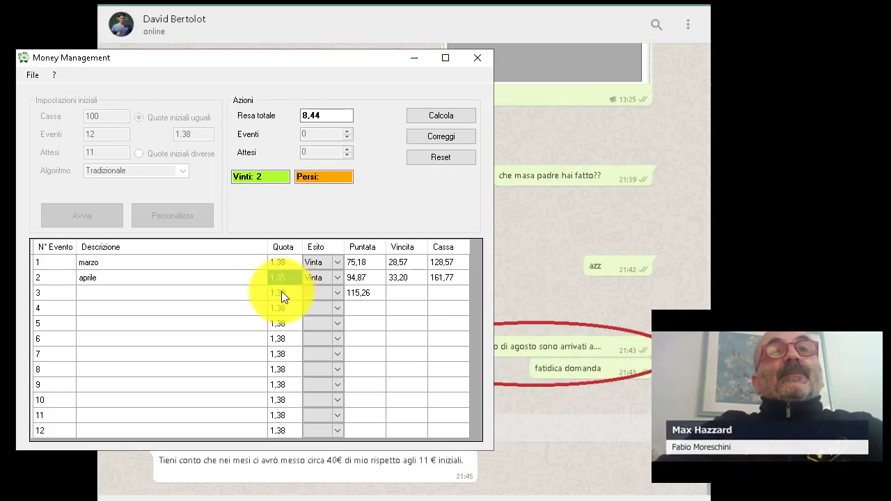
left_click(282, 291)
left_click(204, 298)
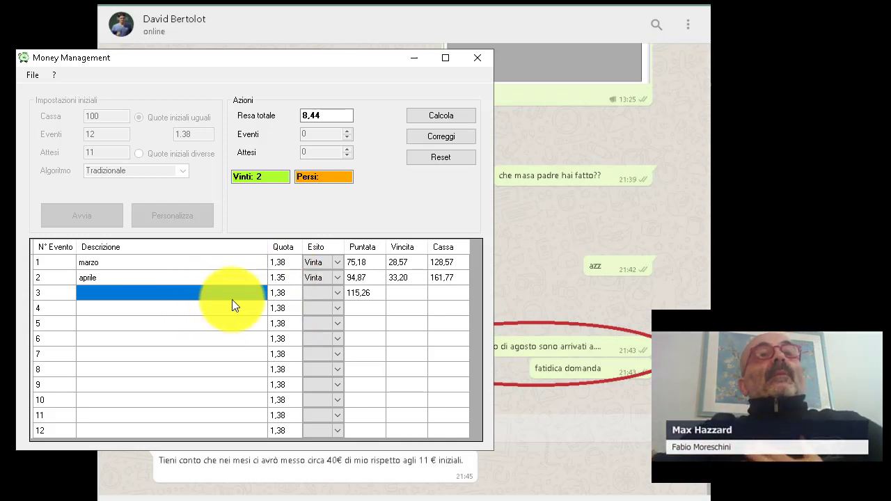
left_click(283, 274)
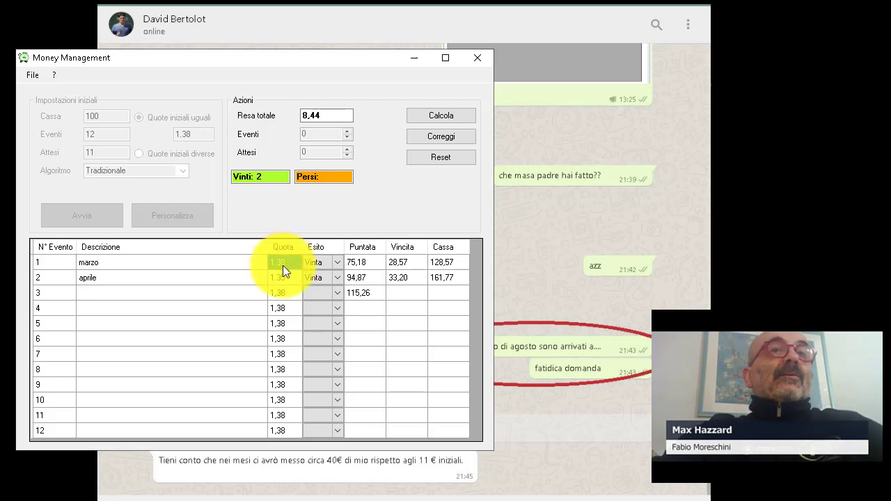
left_click(279, 296)
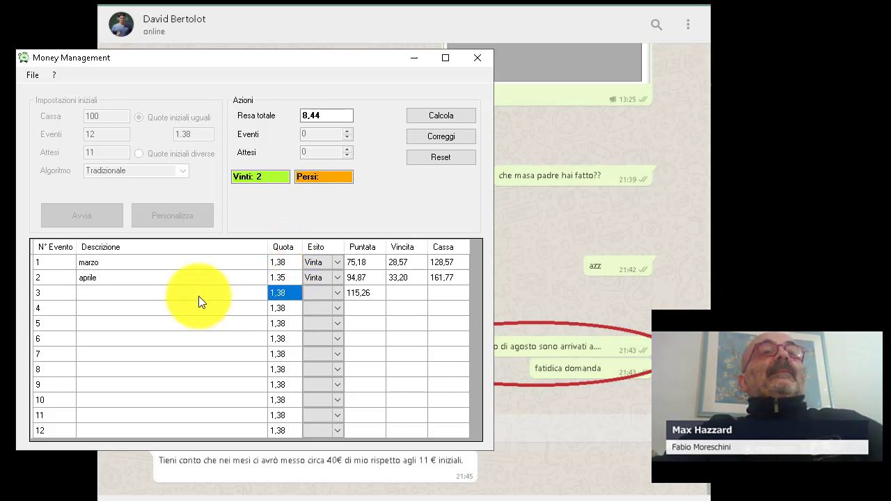
left_click(209, 295)
left_click(283, 290)
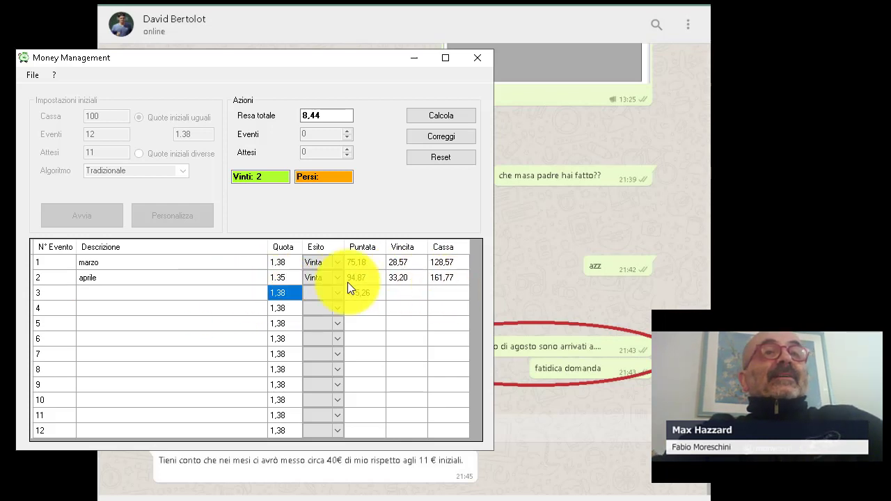
Step: Enter "maggio" as the description (Descrizione) of event 3
left_click(193, 295)
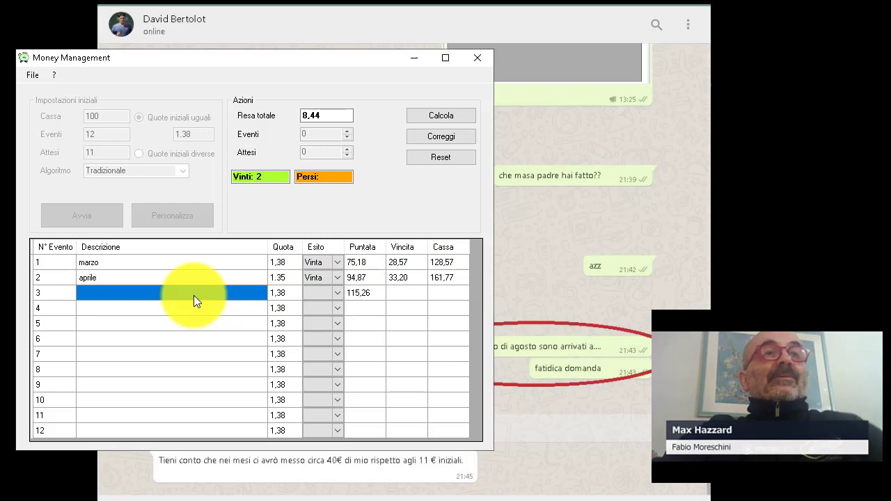
type("maggi")
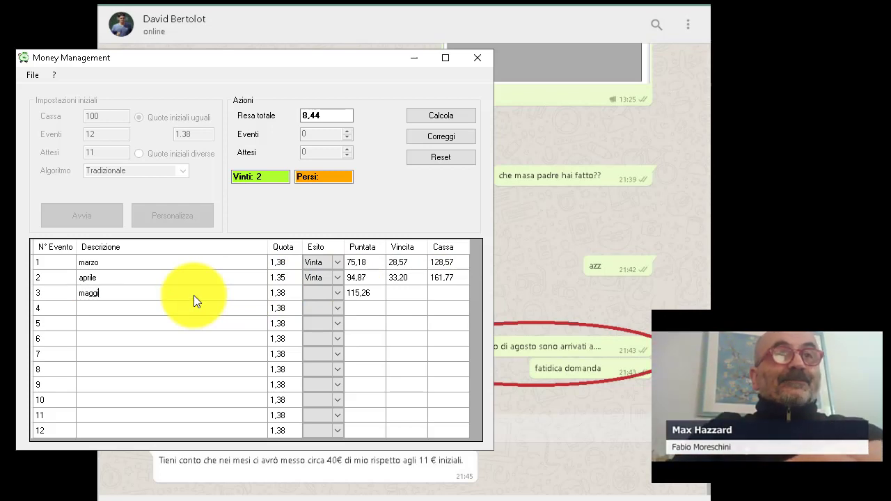
type("o")
Step: Enter "giugno" as the description (Descrizione) of event 4
left_click(174, 308)
type("g")
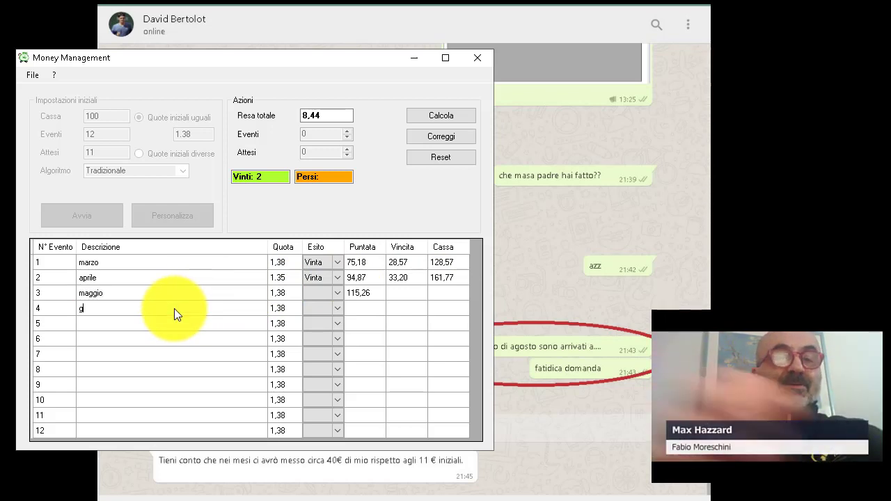
type("iustno")
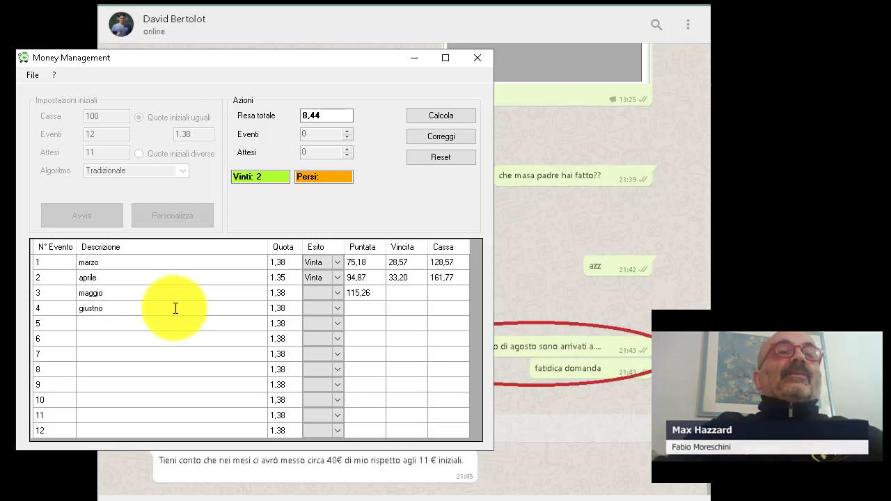
key("BackSpace")
key("BackSpace")
key("BackSpace")
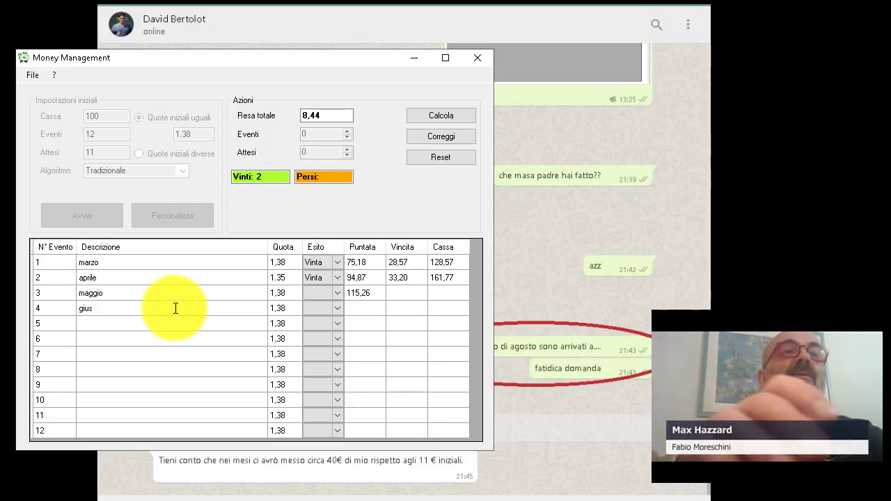
key("BackSpace")
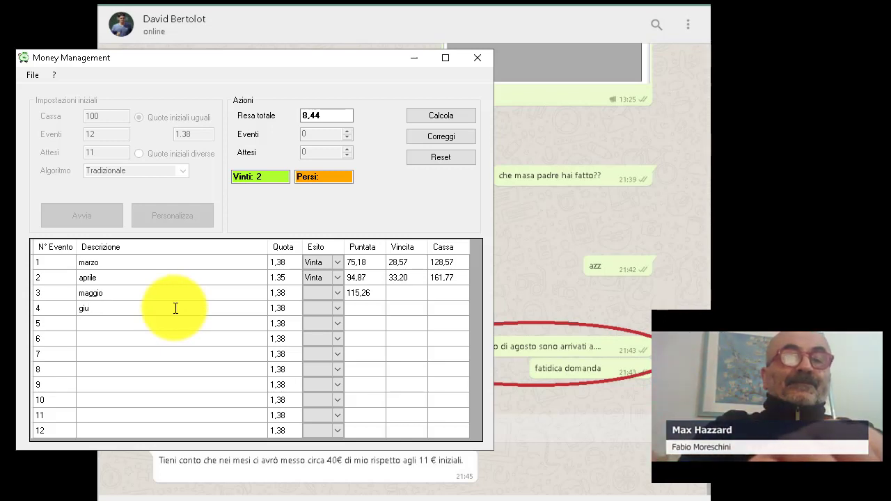
type("gno")
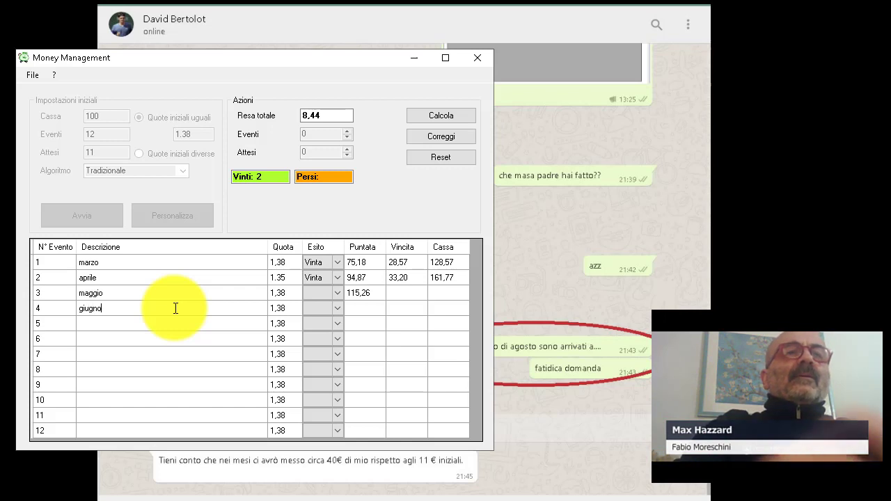
Step: Enter "gennaio 2022" and "febbraio 2022" as the descriptions (Descrizione) of events 11 and 12
left_click(125, 414)
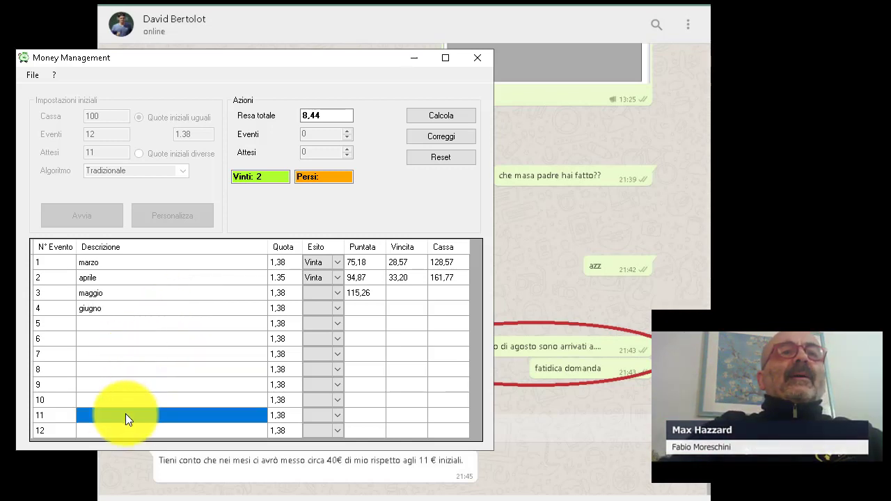
type("gennaio 2022")
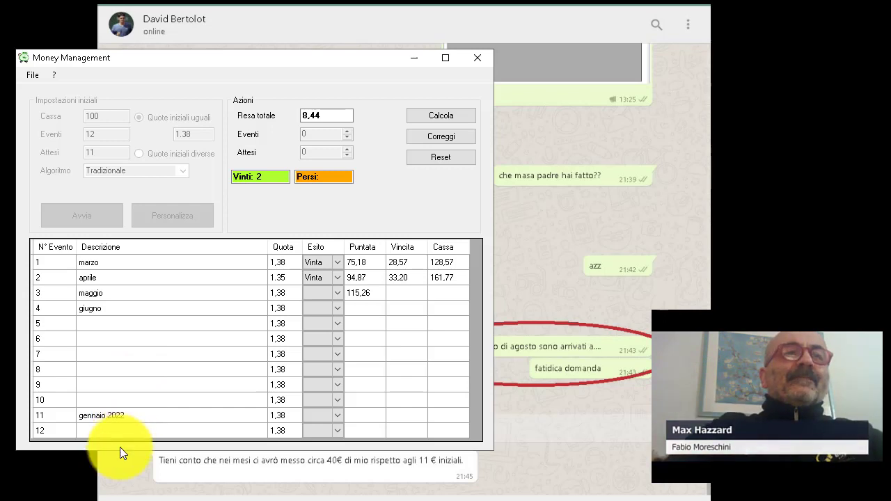
left_click(117, 430)
type("feb")
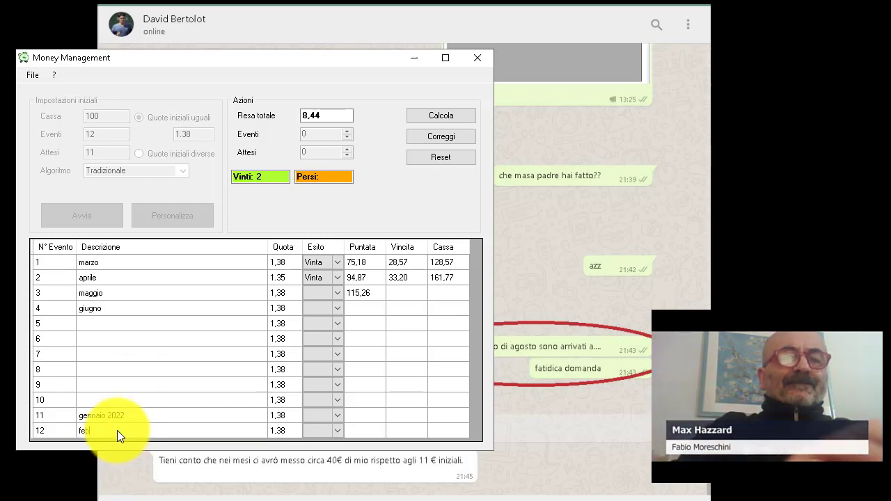
type("braio 2")
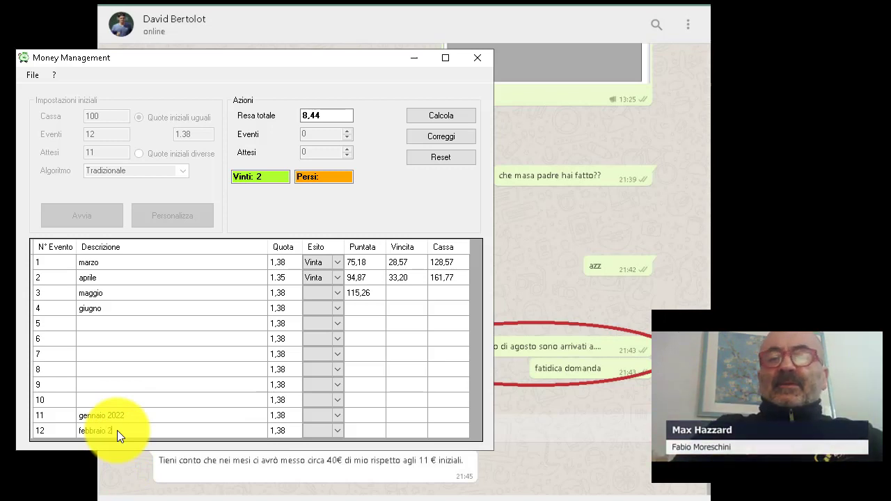
type("022")
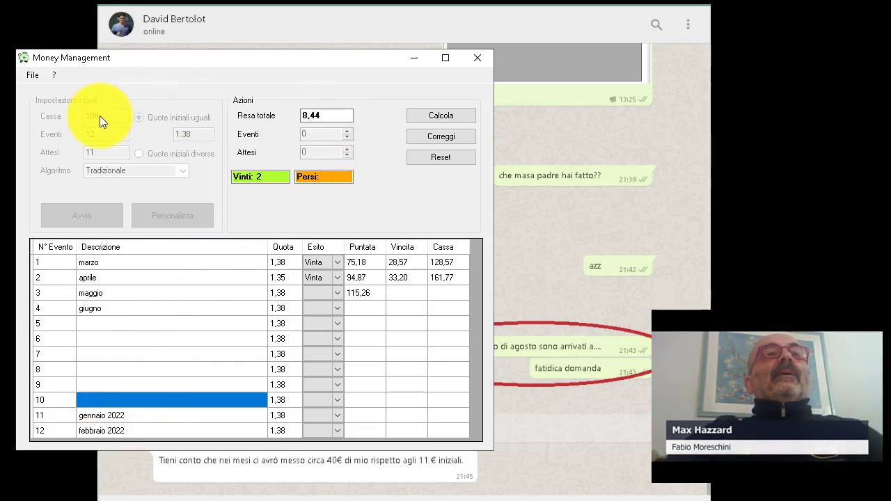
Step: Examine the total yield (Resa totale), the stakes (Puntata) of events 2 to 4 and the bankroll (Cassa) after event 2
left_click(328, 115)
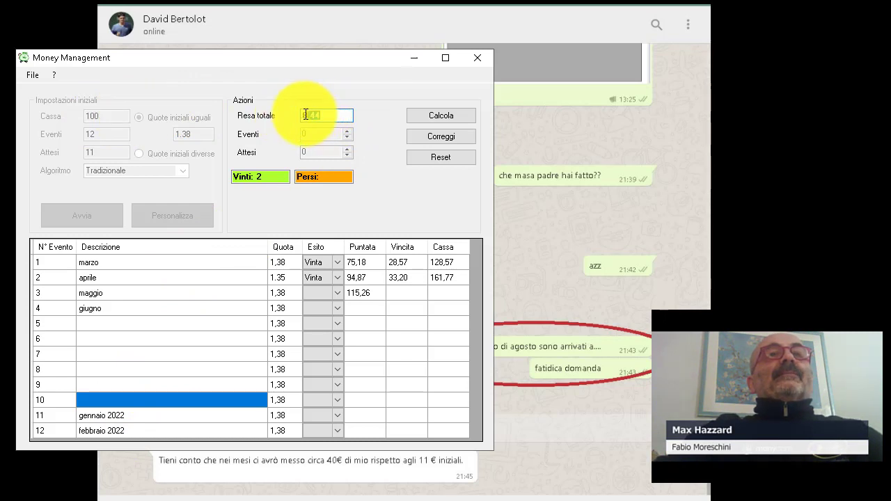
double_click(306, 115)
left_click(388, 301)
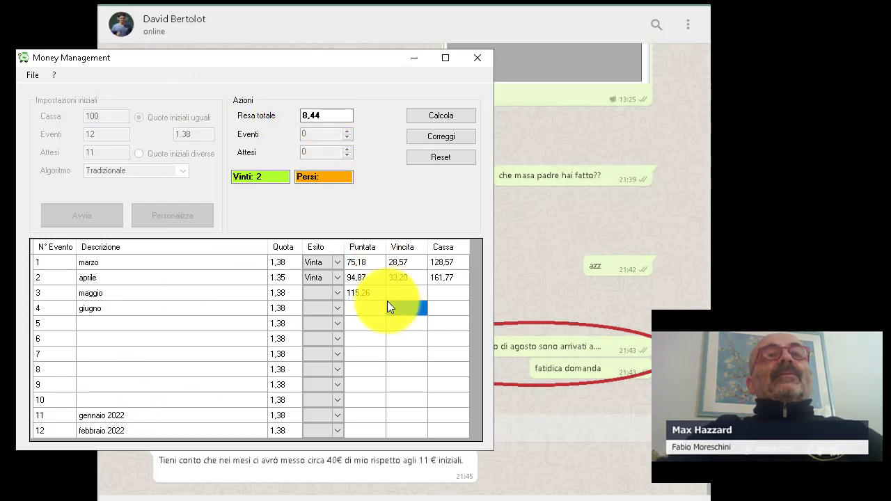
left_click(369, 314)
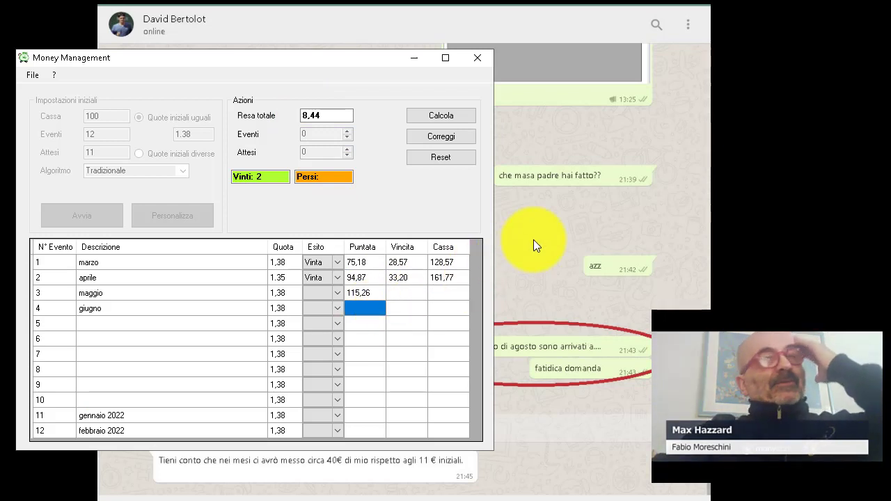
left_click(362, 276)
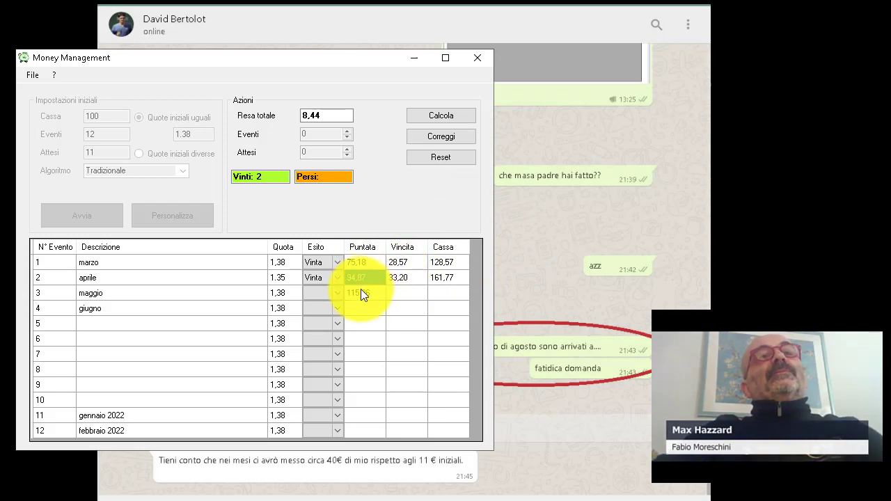
left_click(360, 291)
left_click(450, 277)
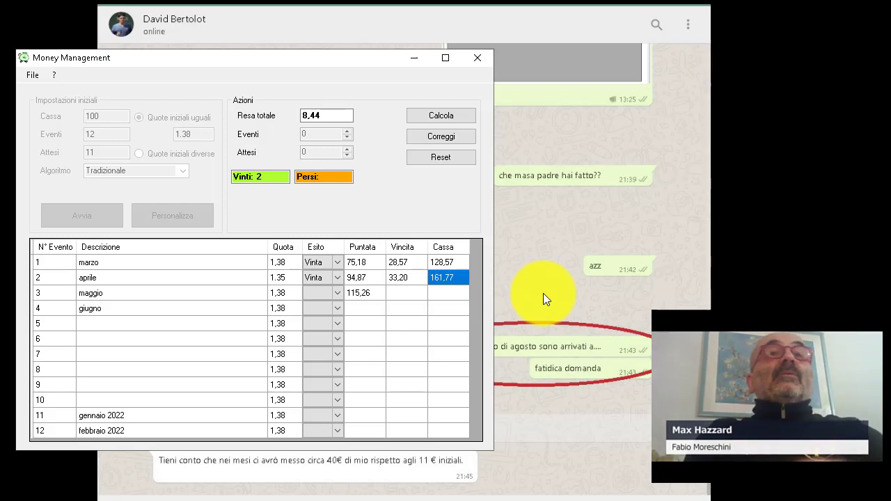
Step: Compare the odds (Quota) of events 1 to 5, from marzo through the month after giugno
left_click(229, 293)
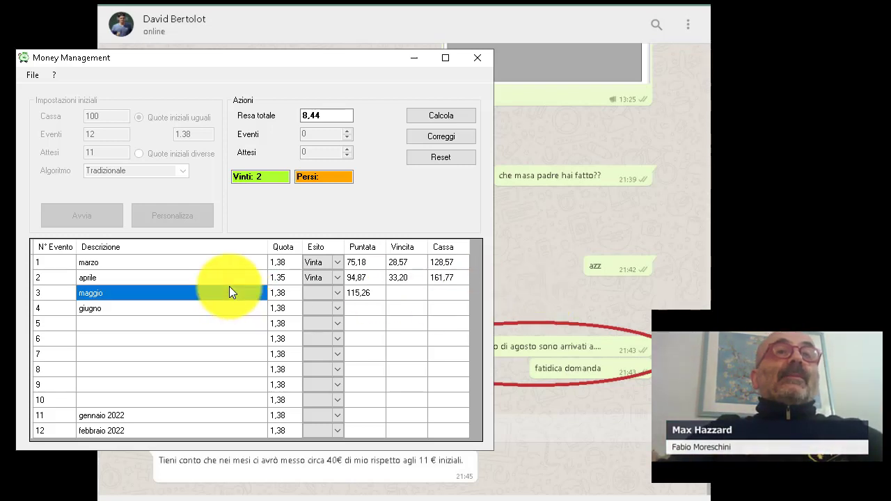
left_click(285, 262)
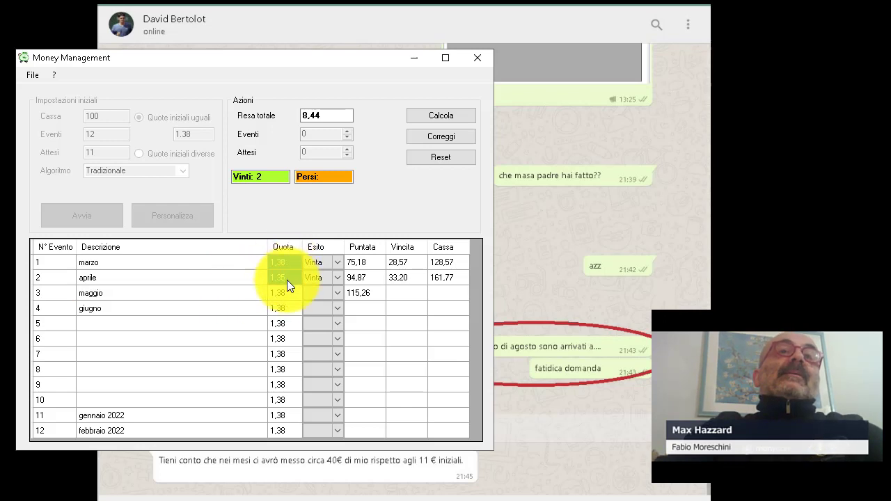
left_click_drag(287, 291, 283, 307)
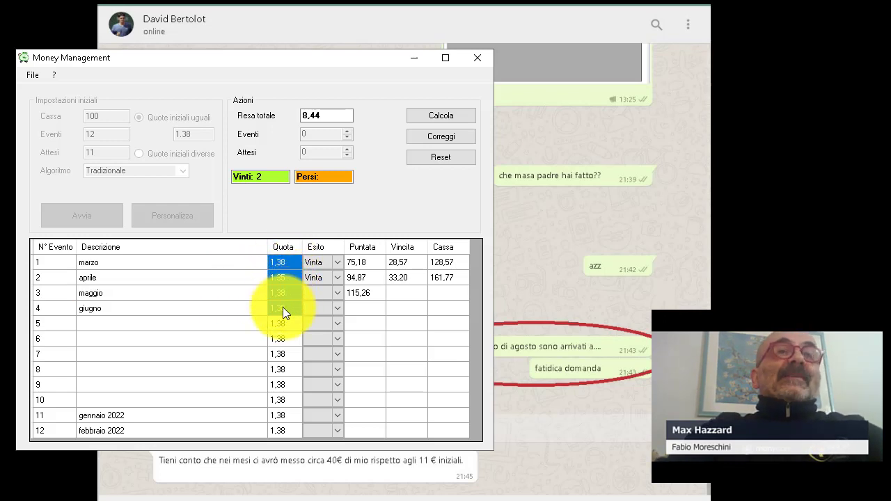
left_click(211, 309)
left_click(292, 298)
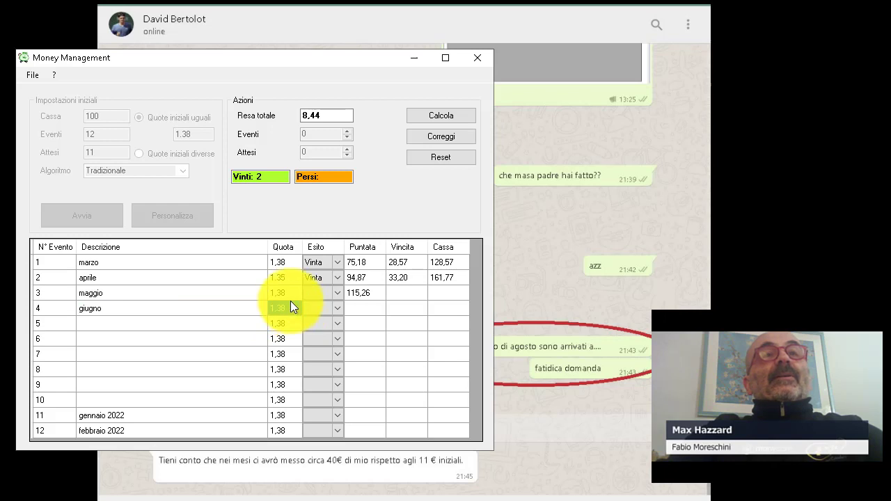
left_click(287, 309)
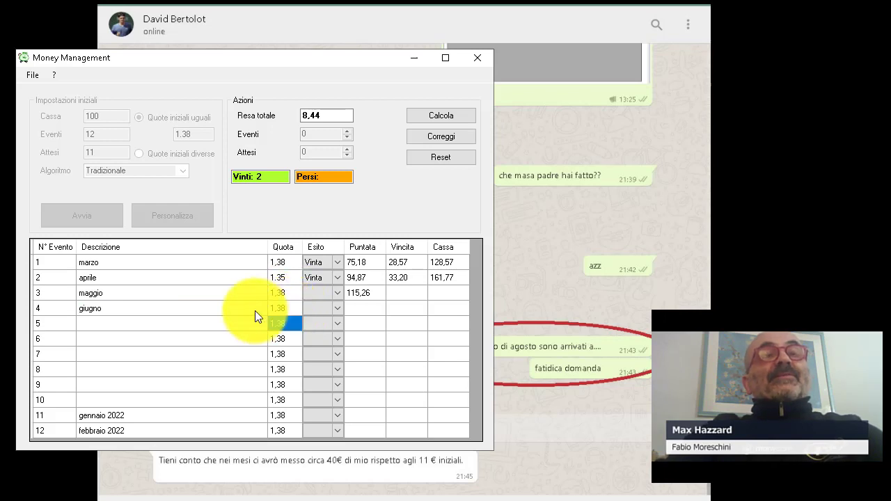
left_click(229, 308)
left_click(283, 318)
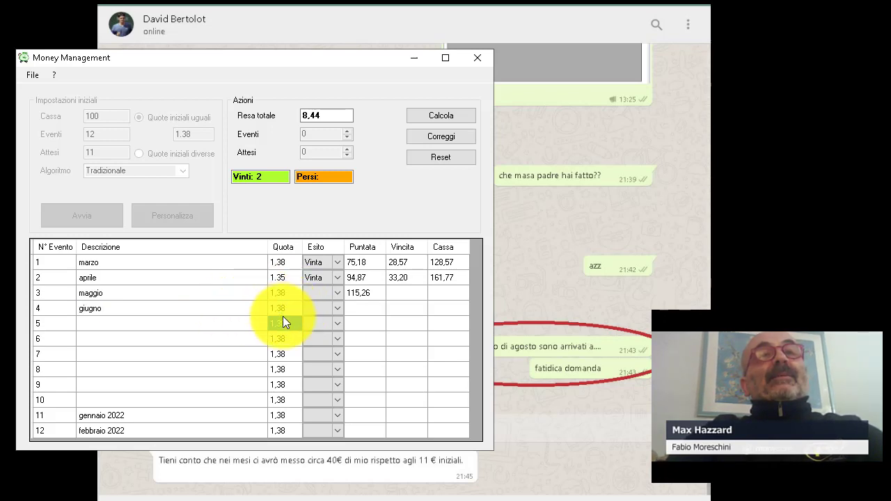
Step: Examine the stake (Puntata) cells of events 3 and 4, maggio and giugno, together with their odds (Quota)
left_click(373, 286)
left_click(376, 307)
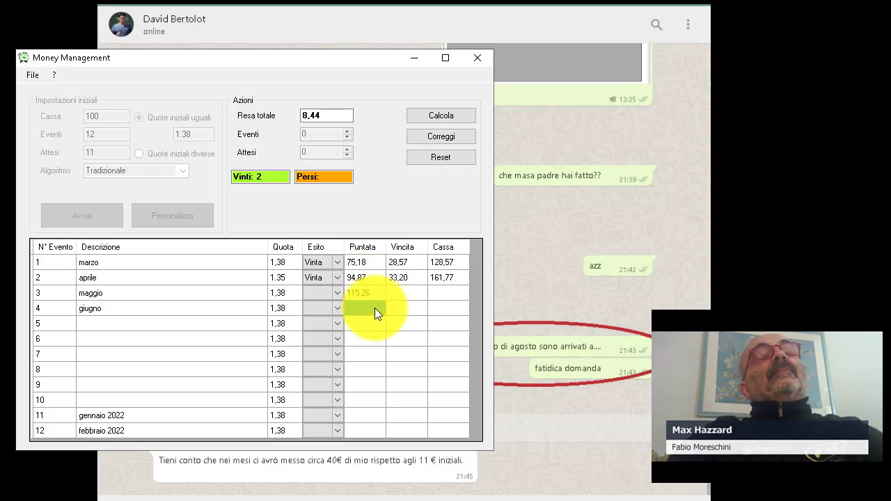
left_click(375, 290)
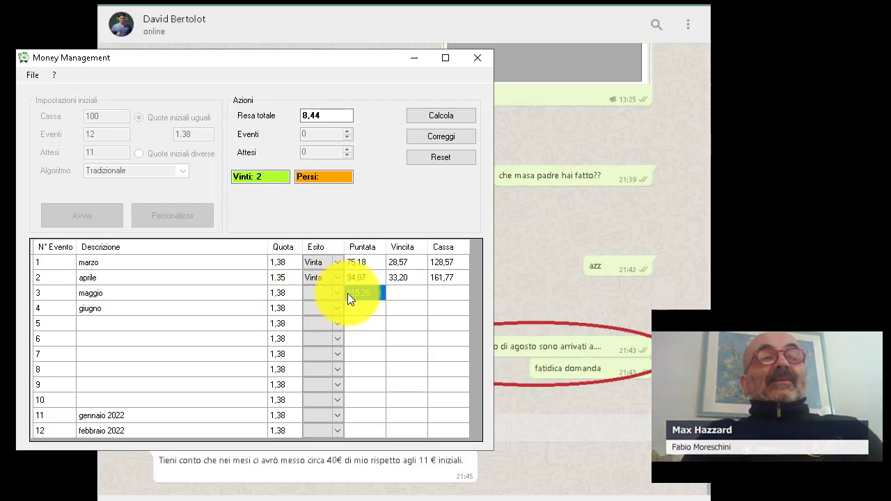
left_click(370, 308)
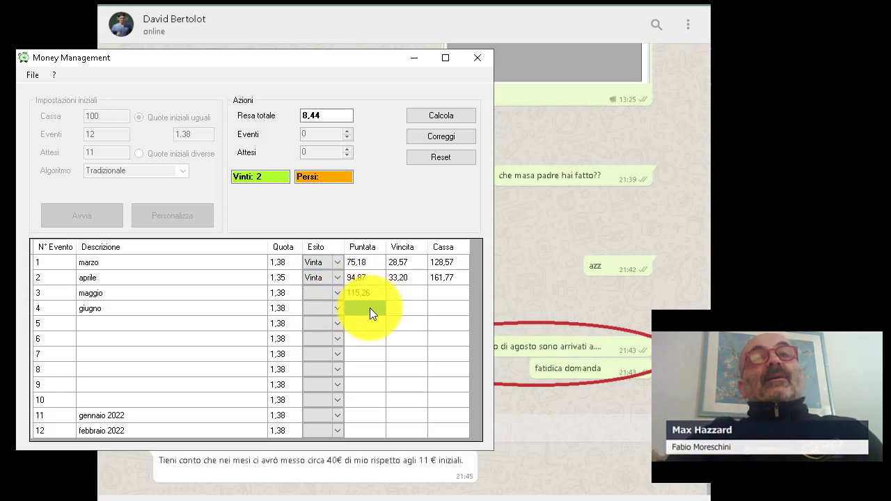
left_click(231, 296)
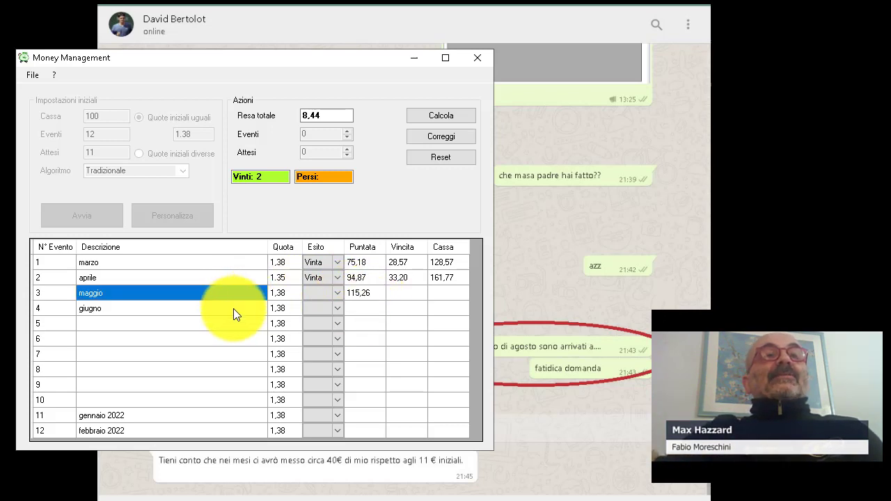
left_click(234, 308)
left_click(284, 305)
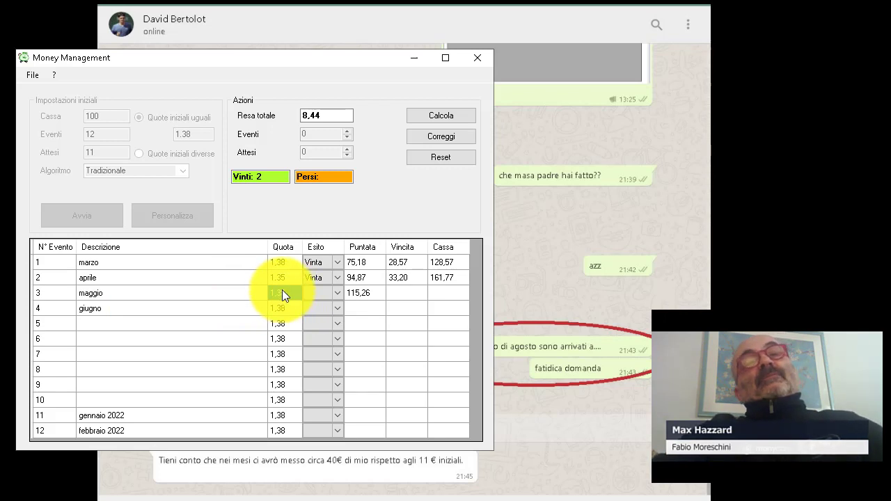
Step: Review the stake (Puntata) column for events 1 to 7 and the bankroll (Cassa) after events 1 and 2
left_click(368, 265)
left_click_drag(369, 264, 376, 355)
left_click(377, 355)
left_click(422, 355)
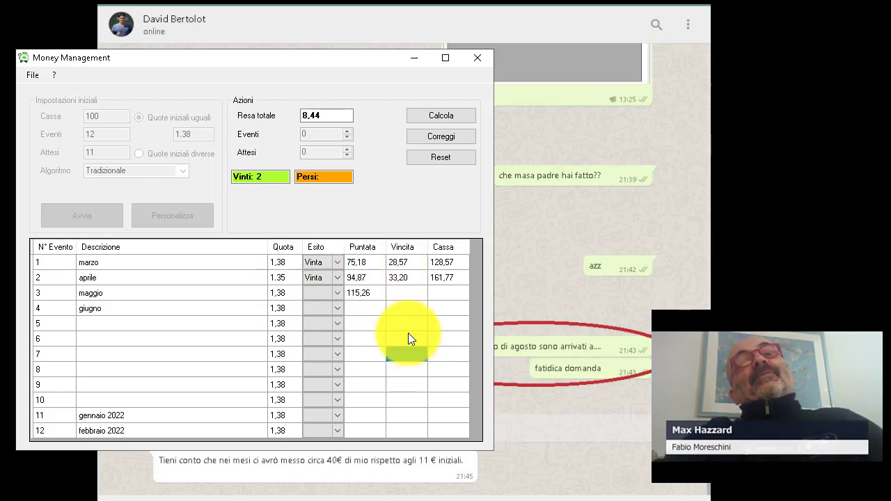
left_click(379, 265)
left_click_drag(379, 266, 375, 355)
left_click_drag(456, 263, 455, 277)
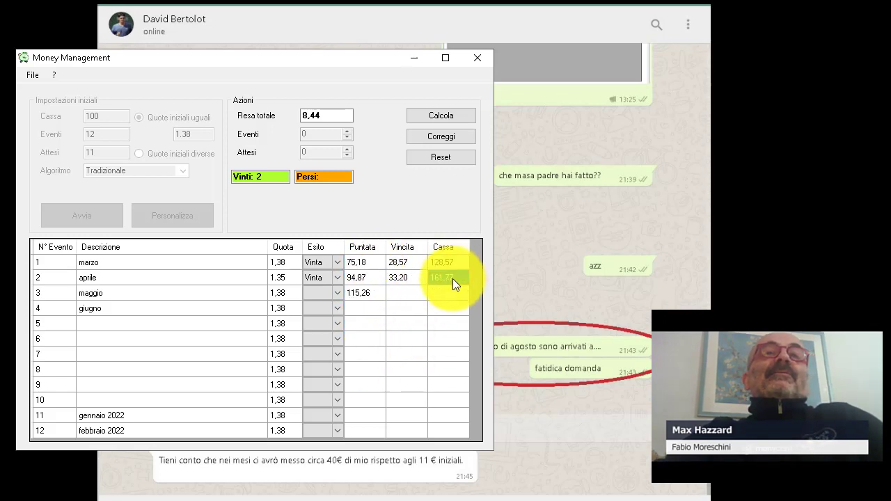
left_click(452, 263)
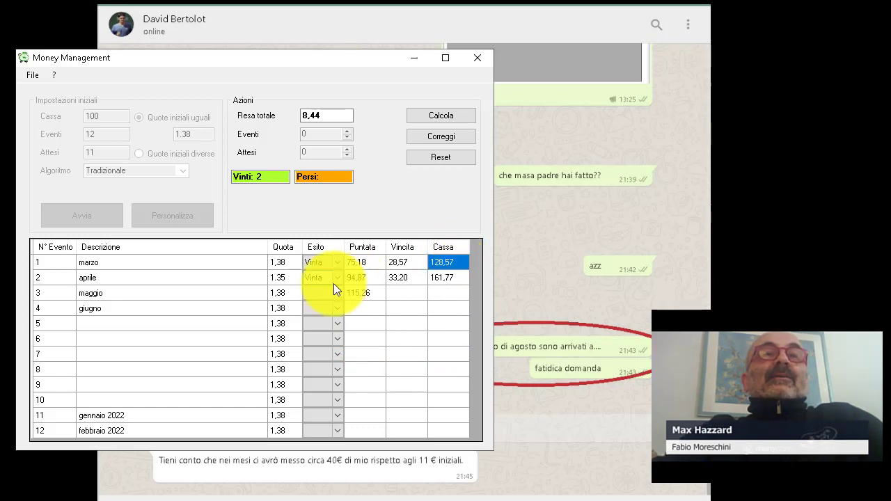
Step: Examine the odds and stake of event 2, aprile, the bankroll (Cassa) cell of event 3 and the total yield (Resa totale)
left_click(277, 279)
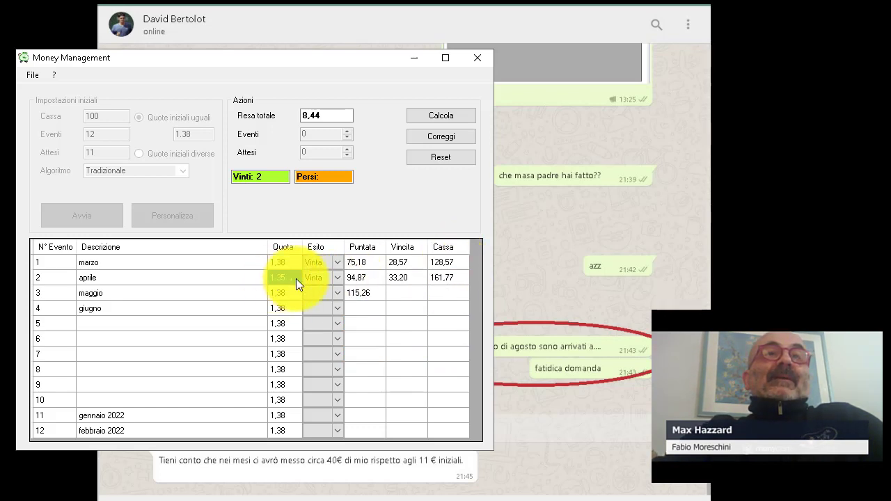
left_click(358, 275)
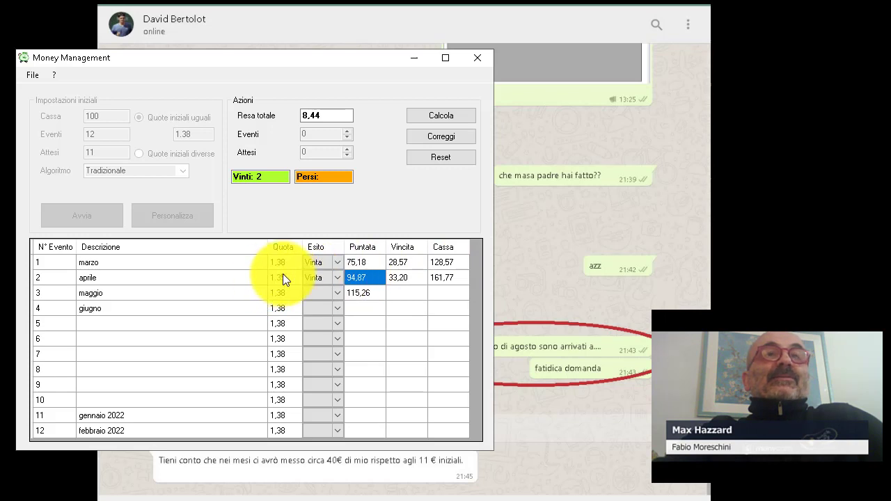
left_click(282, 275)
left_click(366, 274)
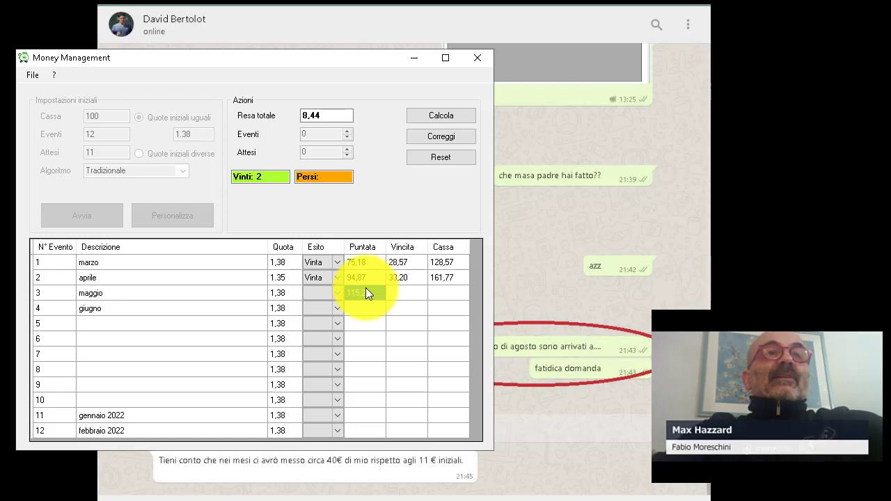
left_click(453, 292)
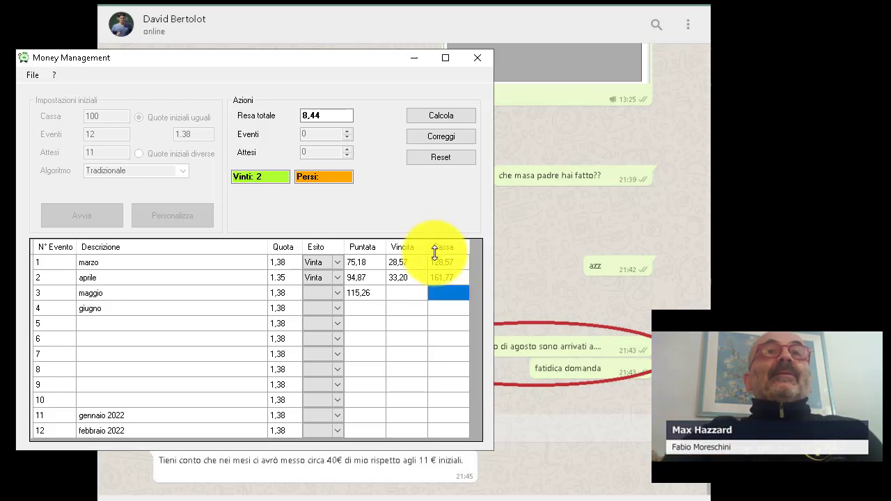
left_click_drag(318, 115, 299, 116)
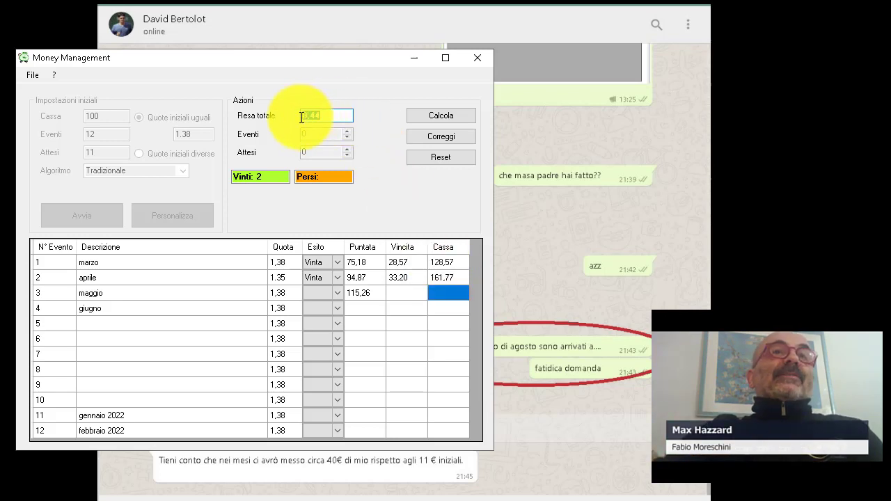
left_click(331, 117)
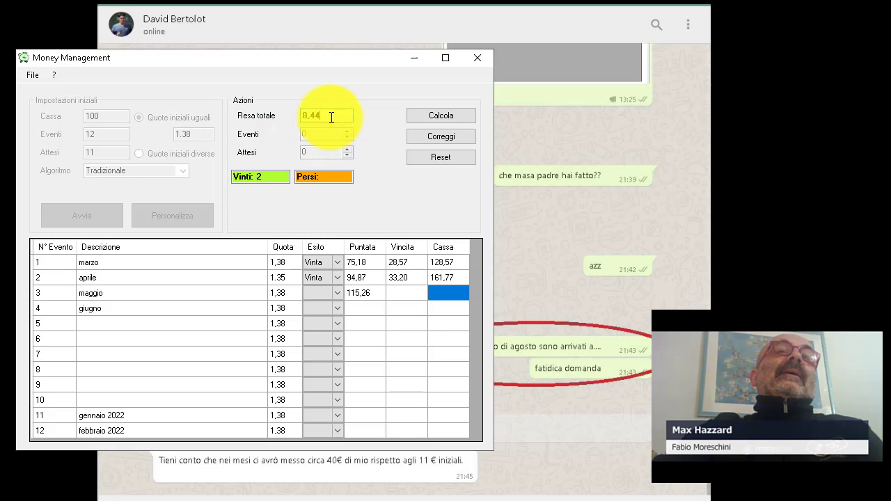